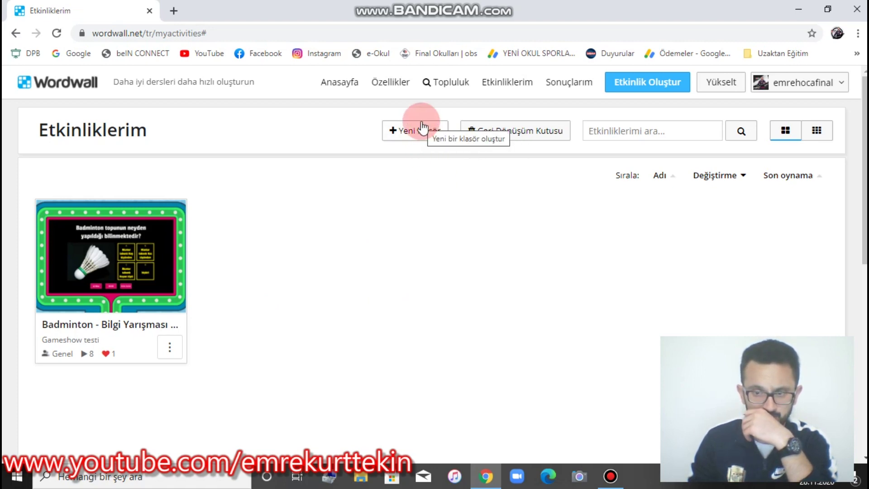
Step: Create a new activity using the Rastgele tekerlek template
click(647, 84)
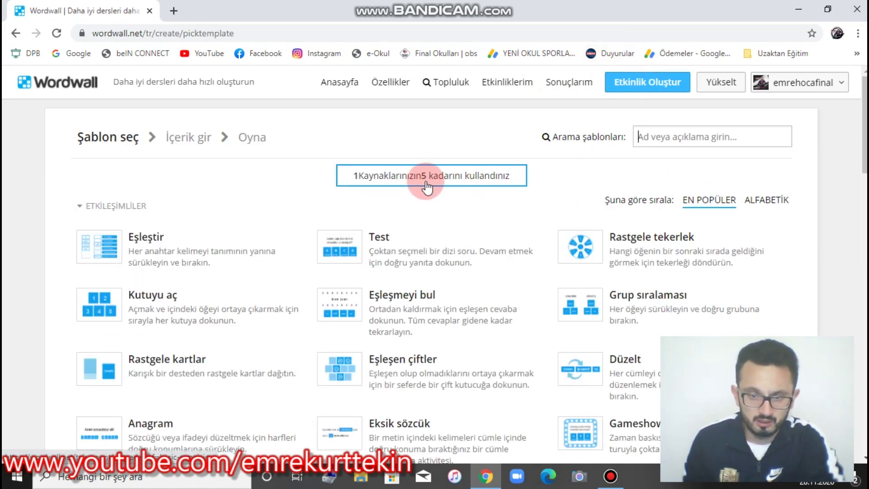
scroll(425, 186, down, 3)
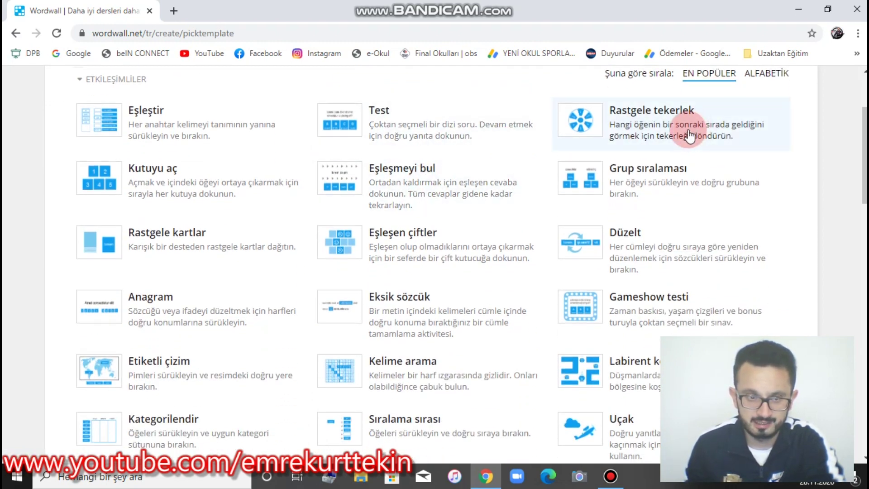
scroll(679, 131, up, 3)
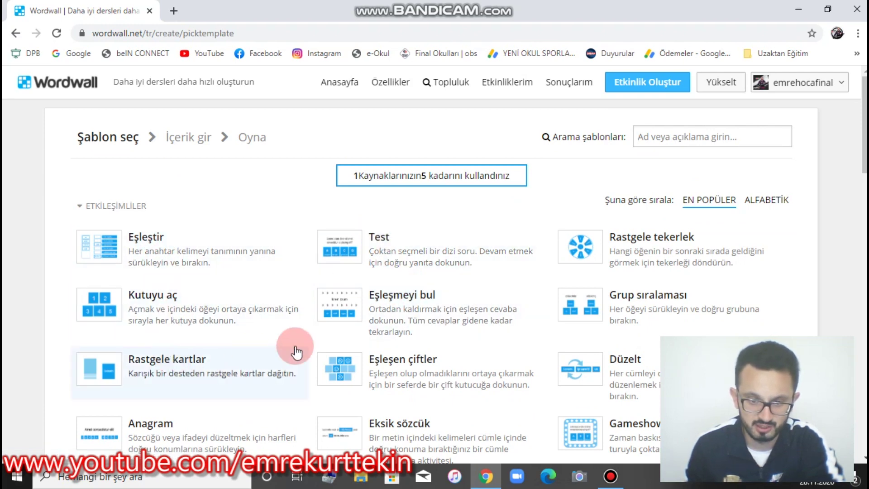
scroll(373, 359, down, 4)
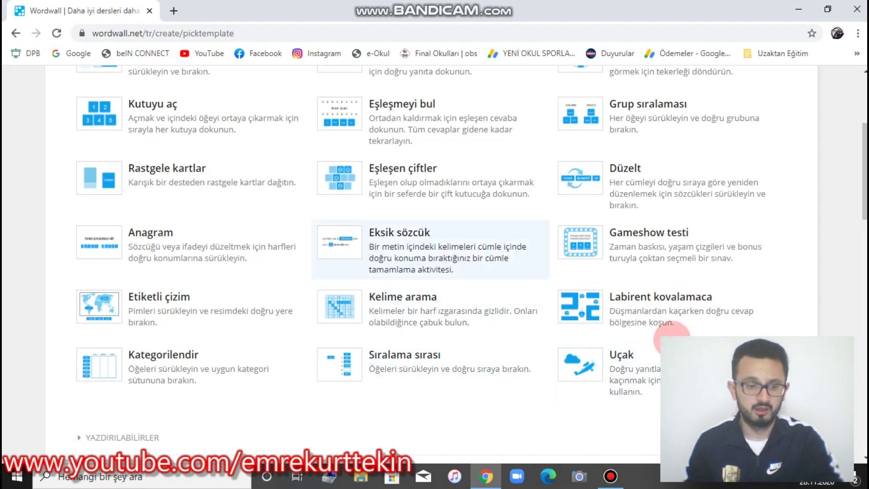
scroll(201, 287, up, 5)
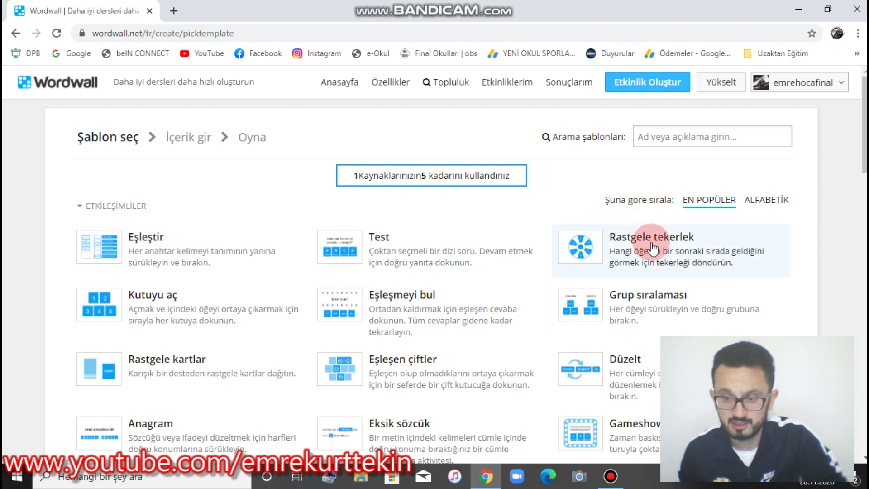
click(622, 268)
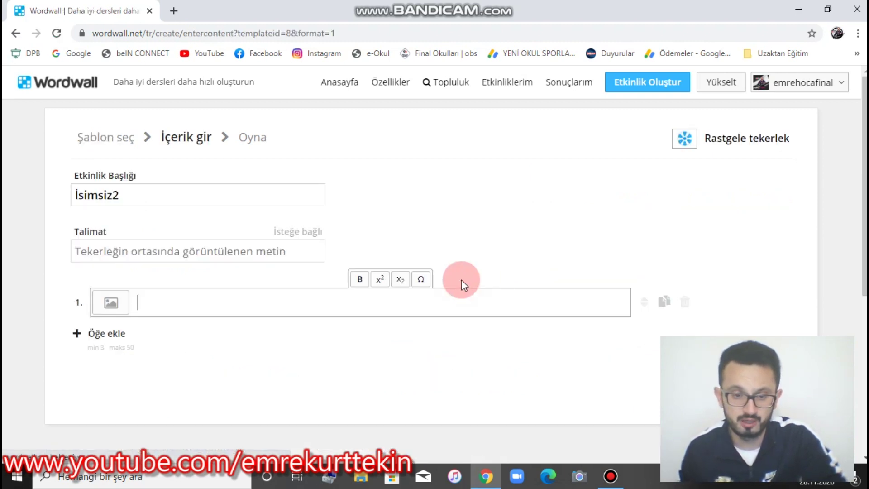
Step: Set the activity title to "Spor Çemberi" and the instruction text to "KEÇİÖREN FİNAL KOLEJİ"
double_click(132, 194)
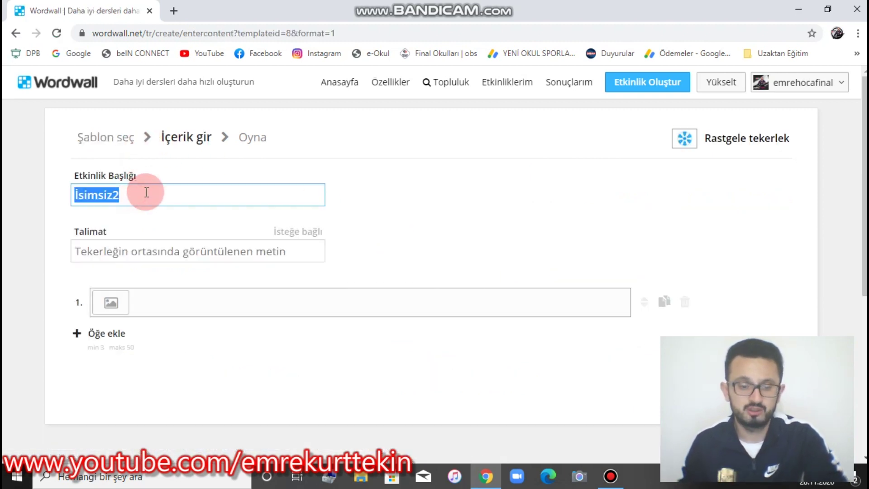
key(BackSpace)
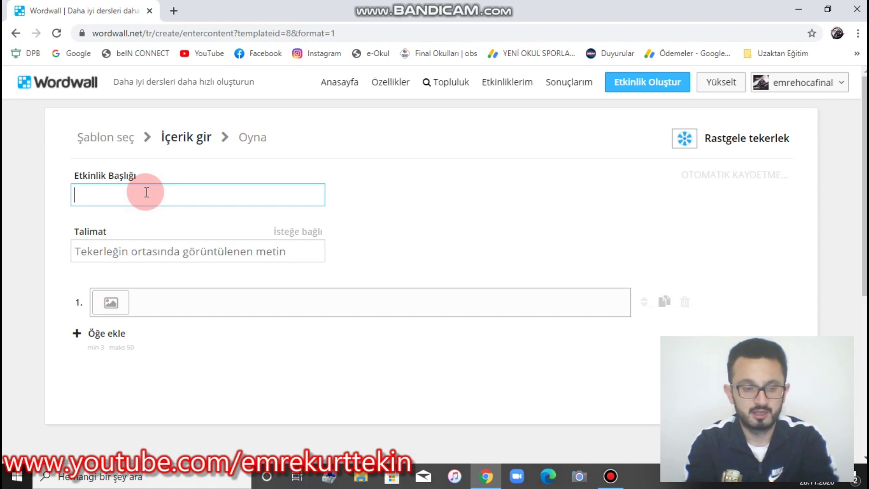
text(Spor Çemberi)
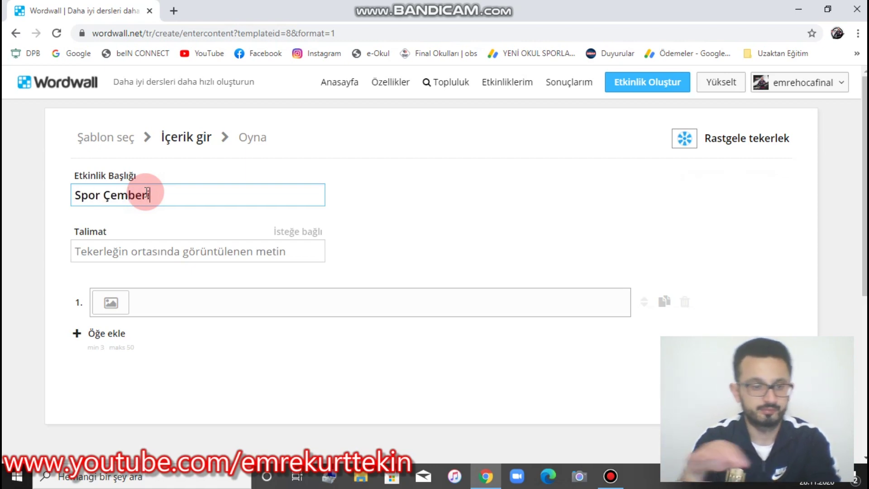
click(197, 258)
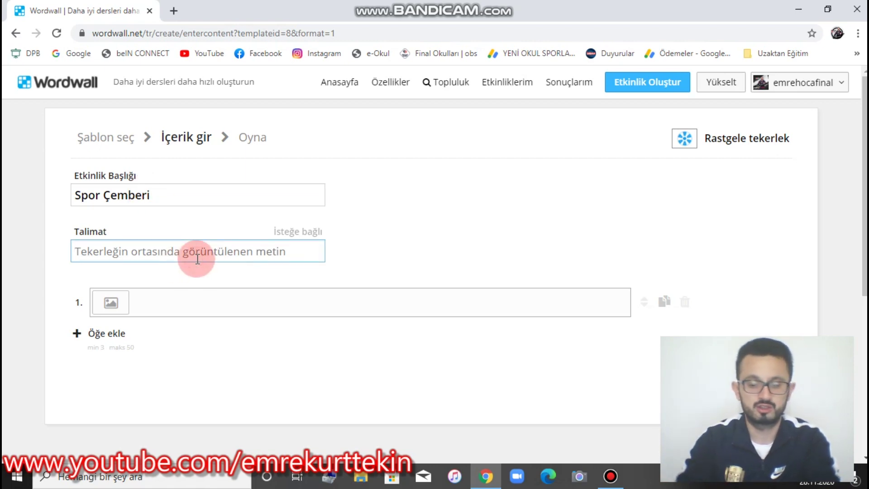
text(KEÇİÖR)
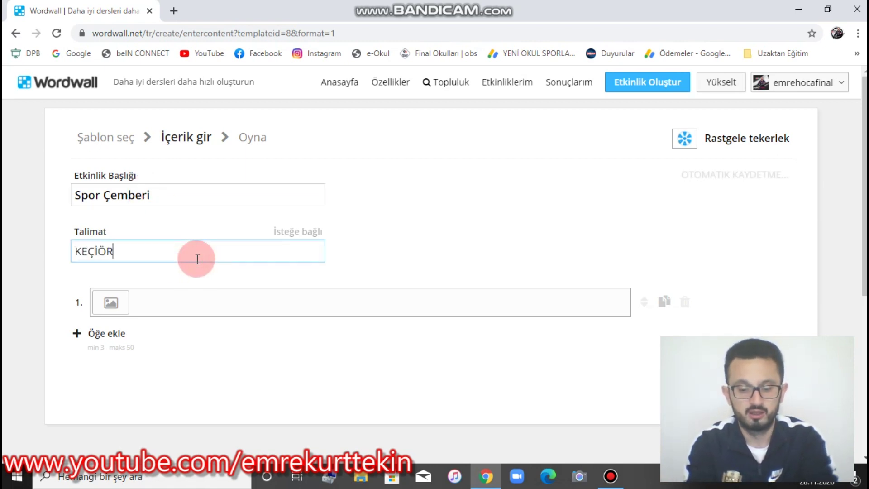
text(EN FİNAL KOLE)
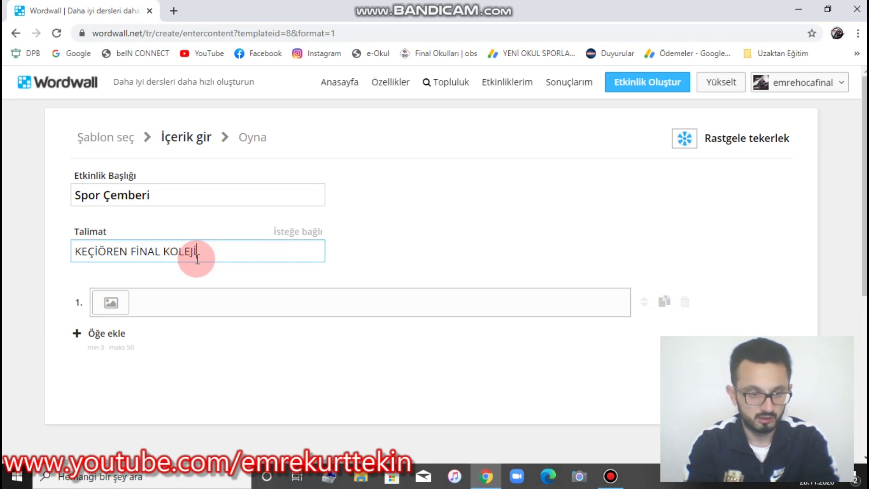
text(Jİ)
Step: Search the web images for "basketbol" from the first wheel item, then close the search without choosing a picture
click(197, 301)
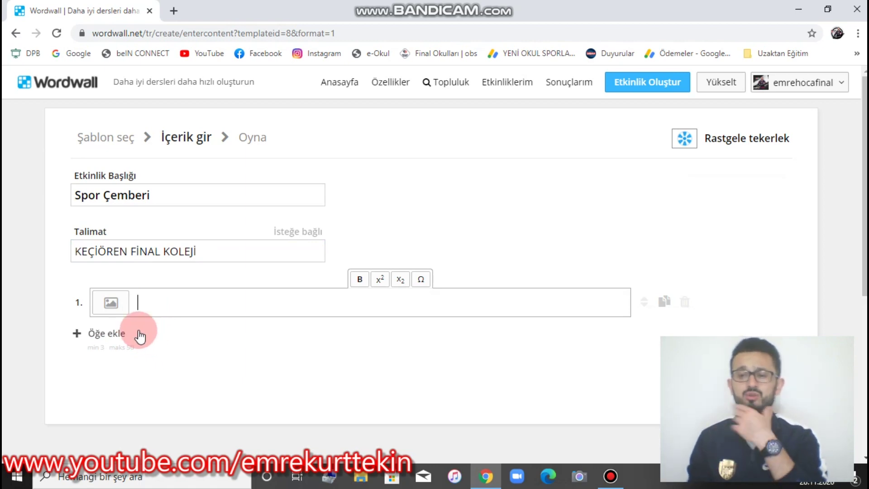
click(110, 305)
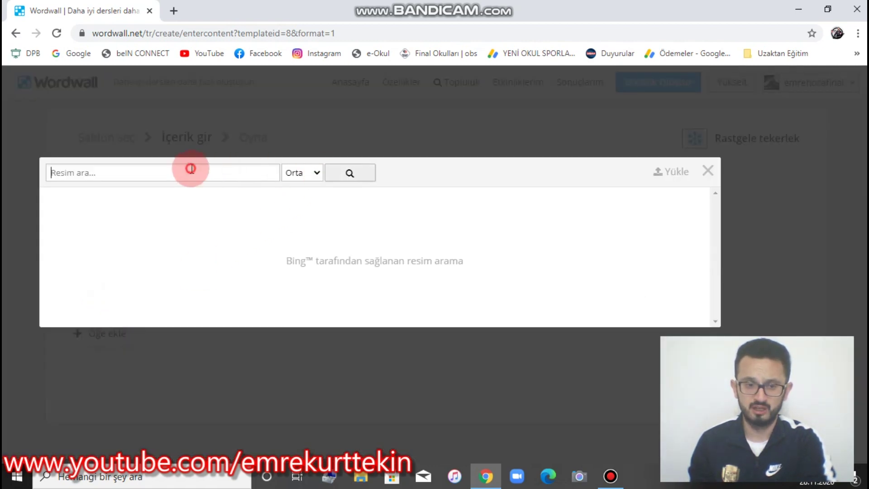
click(192, 169)
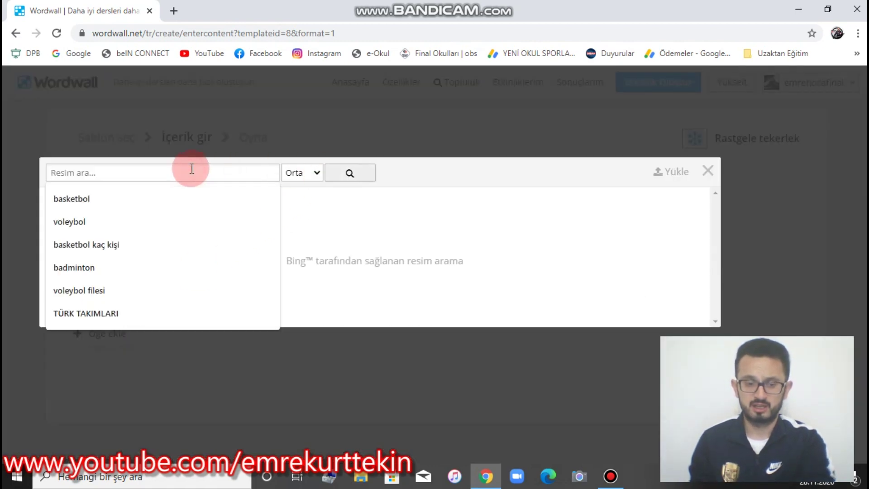
click(145, 194)
click(349, 176)
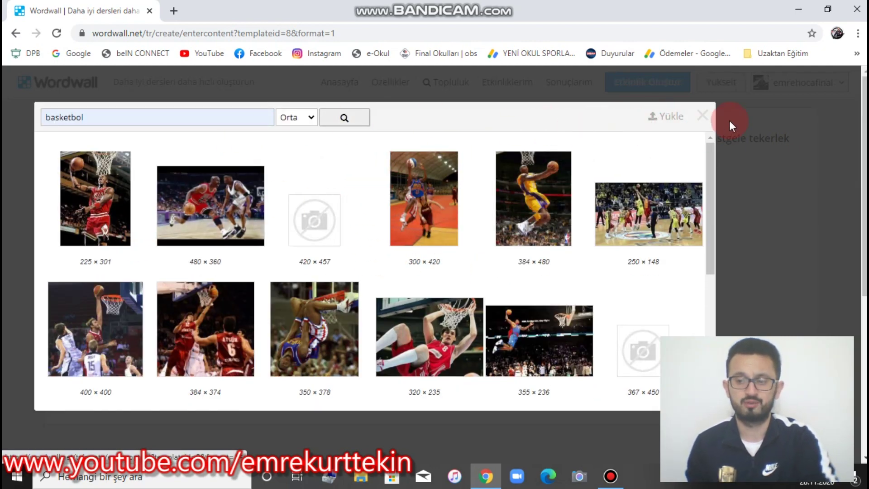
click(703, 117)
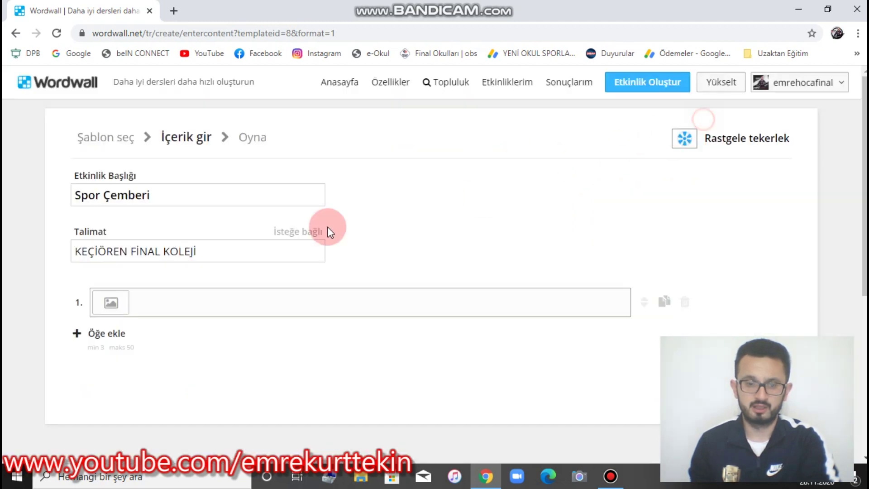
Step: Start an image upload for the first item and open the desktop folder "ÇARKIFELEK için fotolar"
click(120, 316)
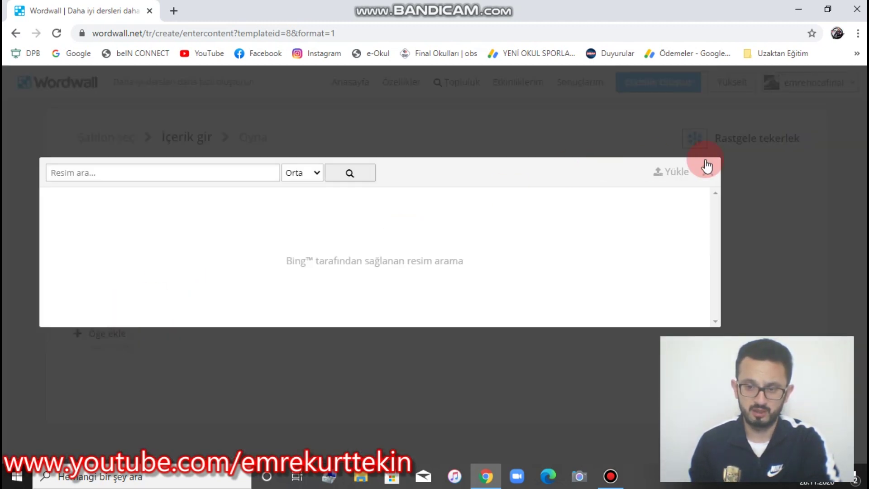
click(673, 178)
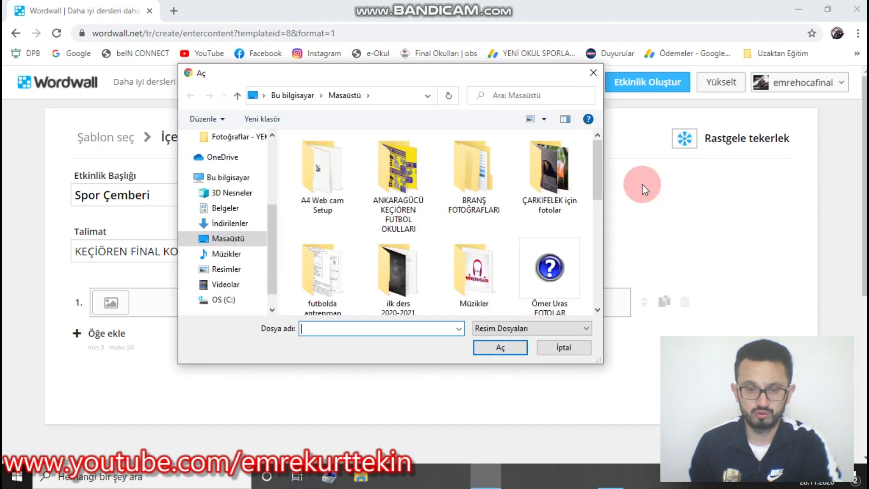
click(228, 243)
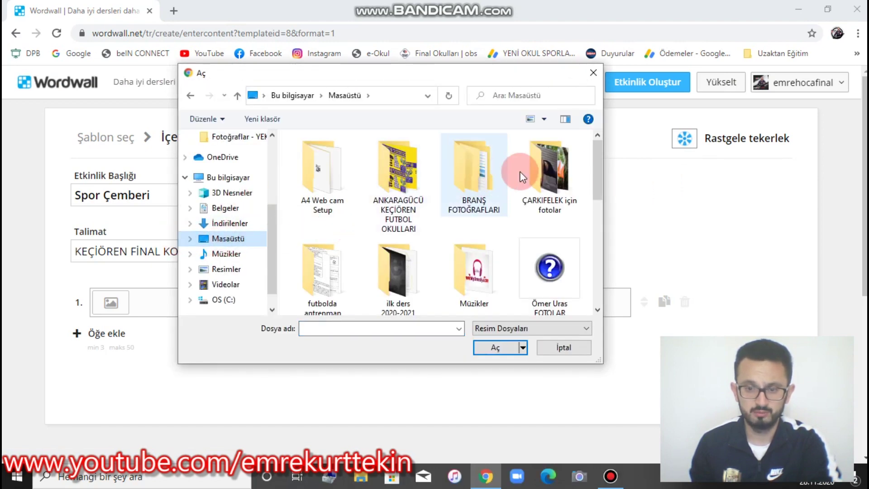
click(550, 174)
double_click(551, 172)
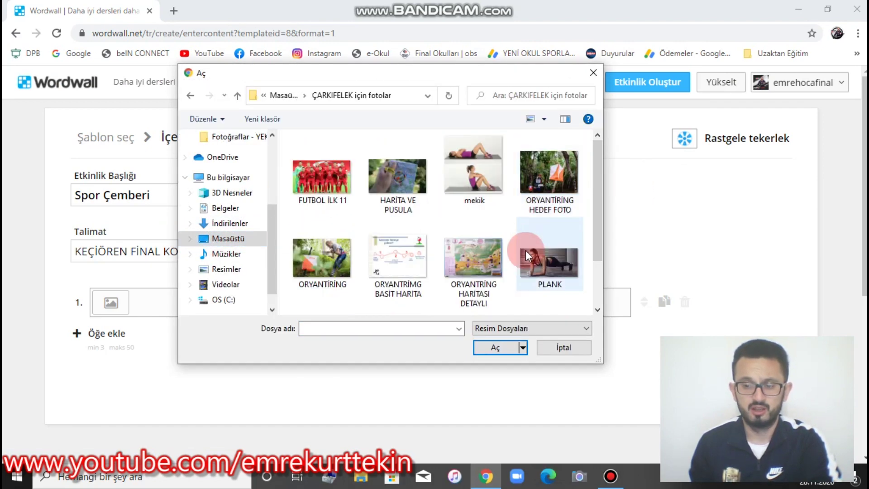
Step: Upload the picture "ŞENOL GÜNEŞ" from the folder as the first item's image
scroll(460, 159, down, 1)
click(461, 160)
scroll(460, 160, up, 1)
click(387, 241)
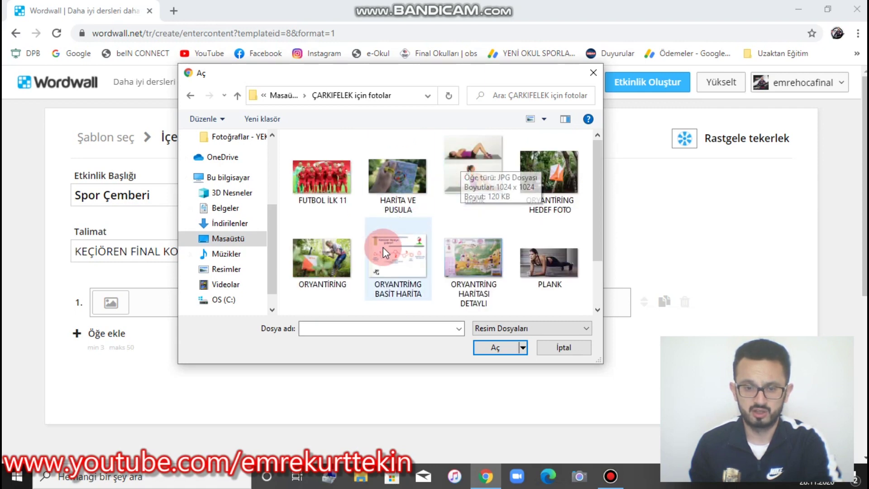
click(441, 243)
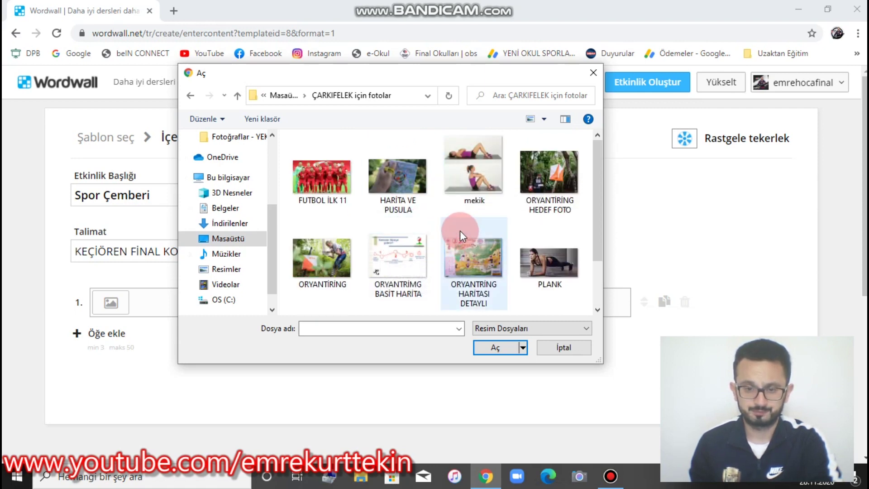
scroll(454, 219, down, 1)
click(316, 290)
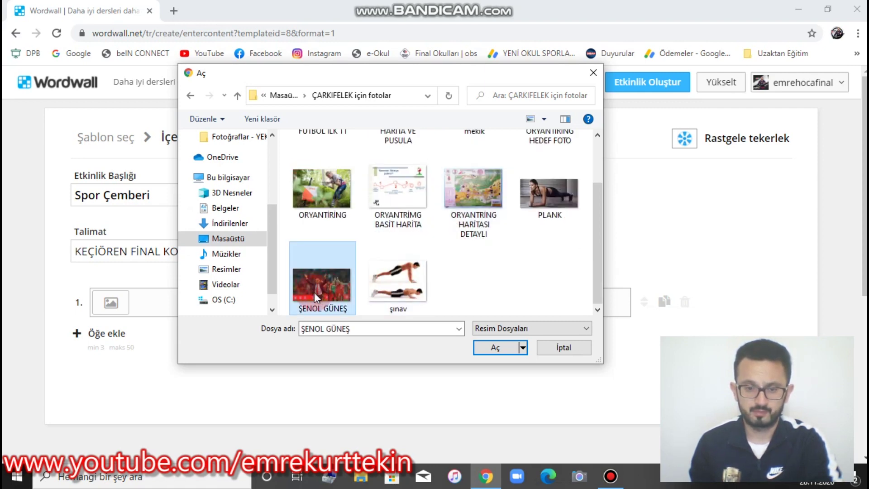
click(496, 347)
Step: Enter "A Milli Takımımızın Teknik Direktörü kimdir?" as the first item's text
click(254, 305)
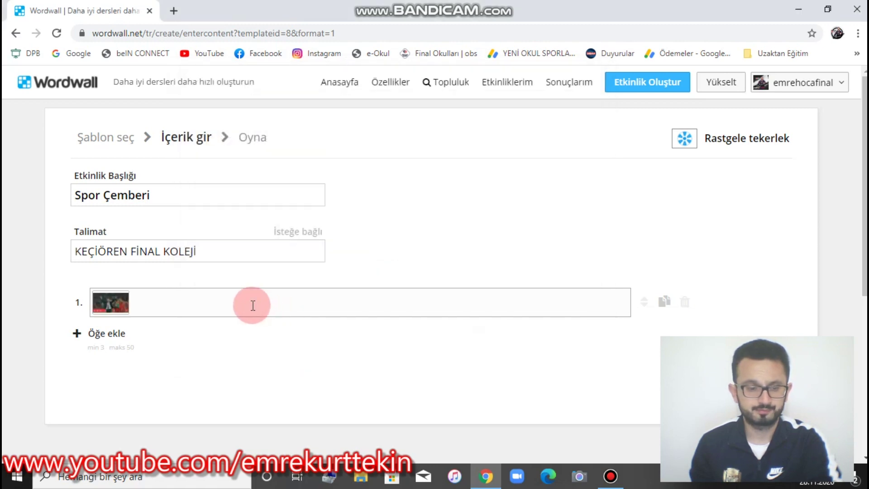
click(307, 298)
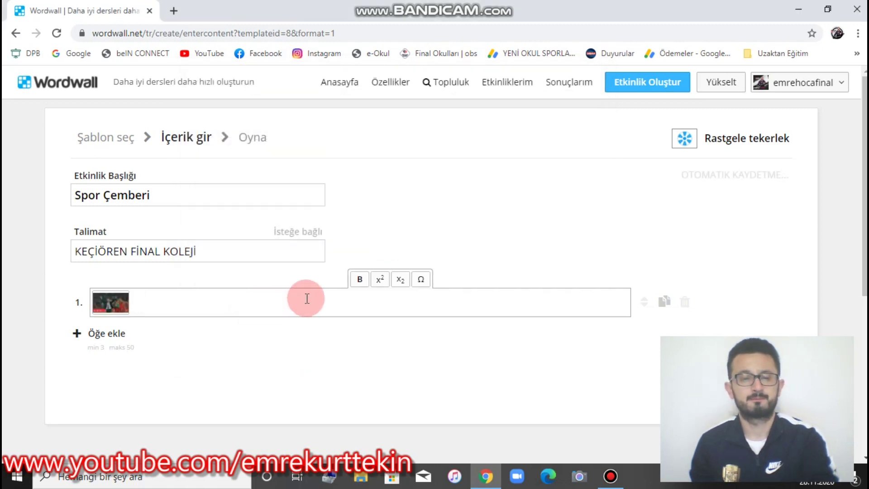
text(Mil)
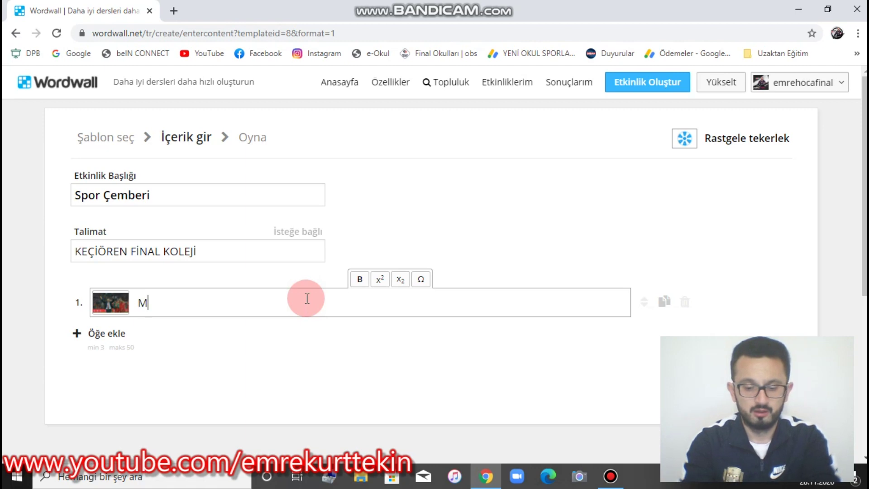
key(BackSpace)
key(BackSpace)
text(A)
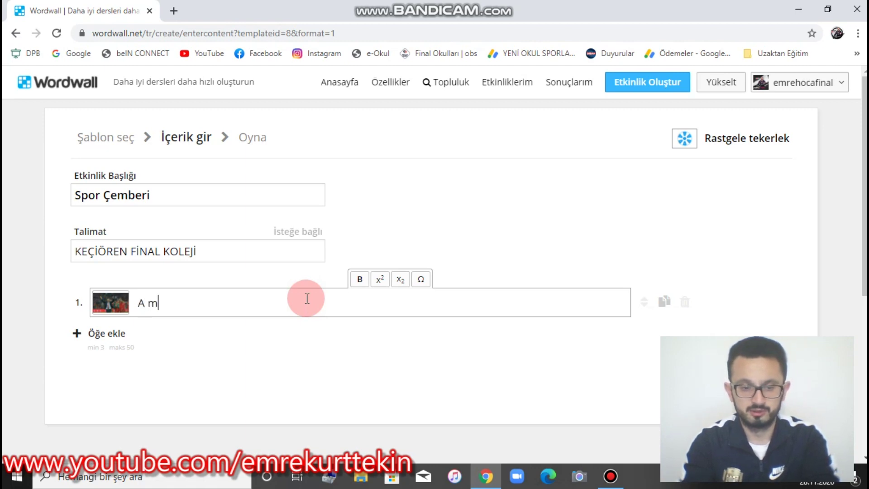
text( Milli Takımımızın Tekni)
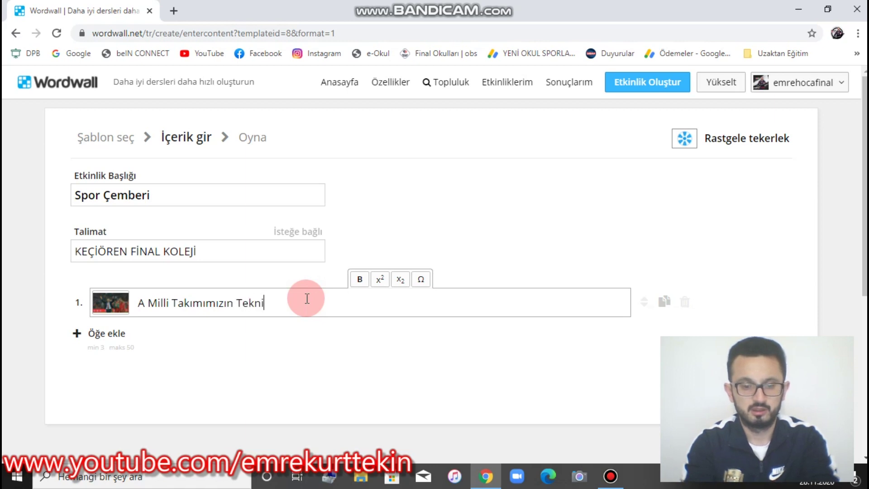
text(rektörü kimdir?)
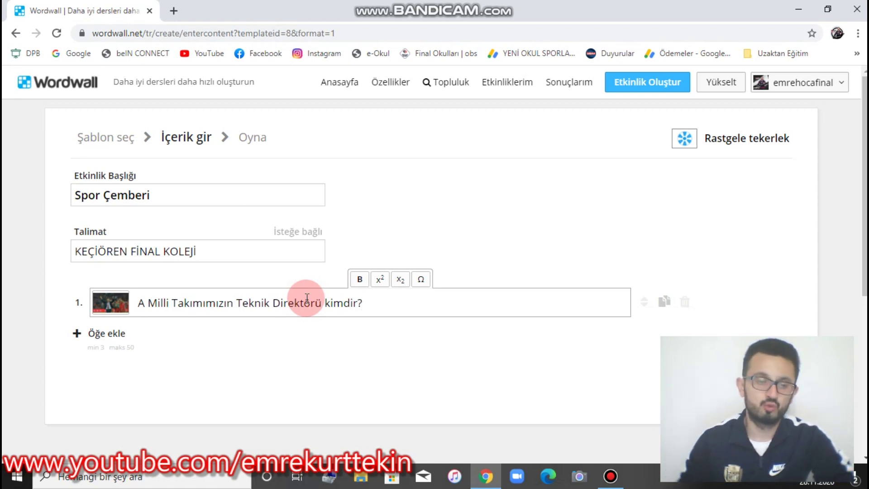
Step: Add a second wheel item and upload the picture "mekik" as its image
click(125, 334)
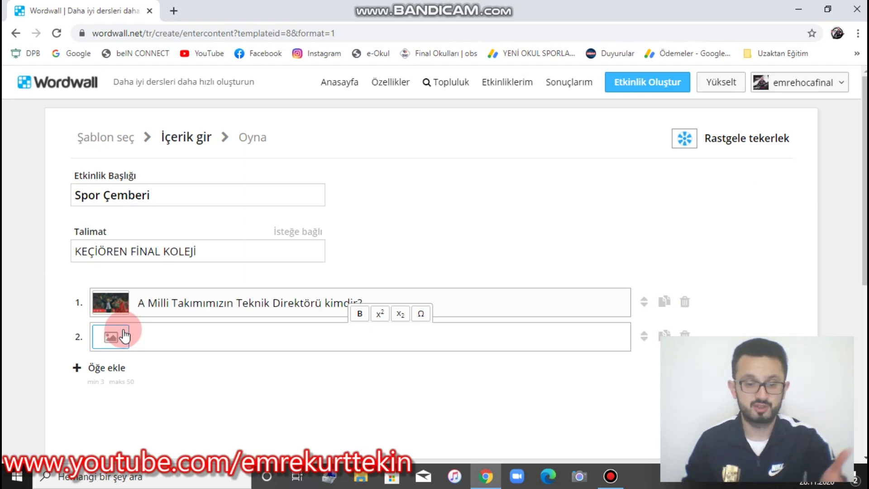
click(125, 335)
click(679, 181)
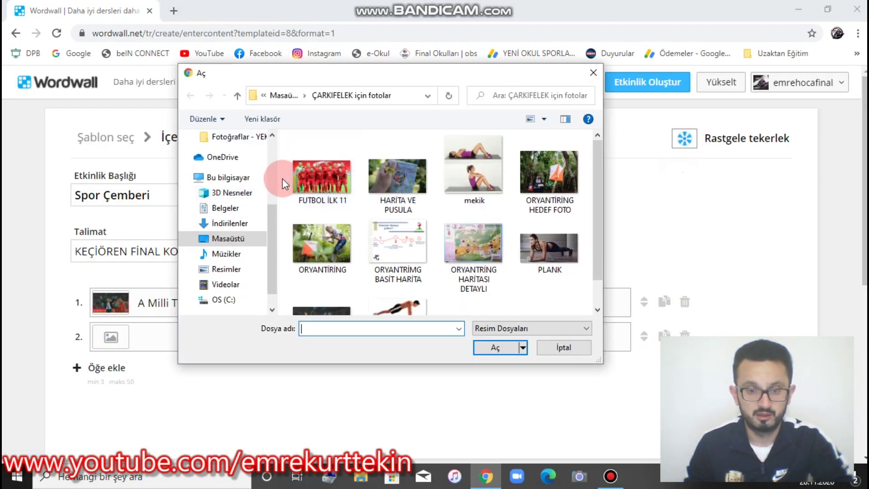
click(452, 178)
click(493, 348)
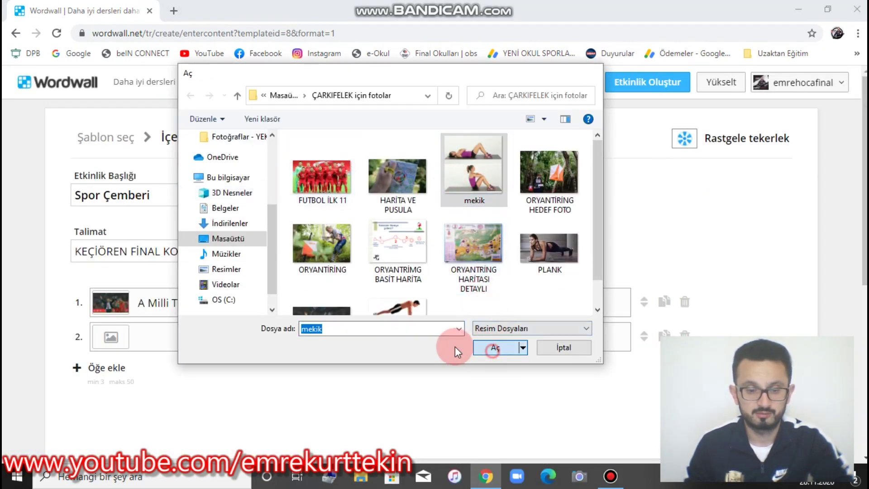
Step: Enter "10 Kez Mekik Çeker misin?" as the second item's text
click(389, 344)
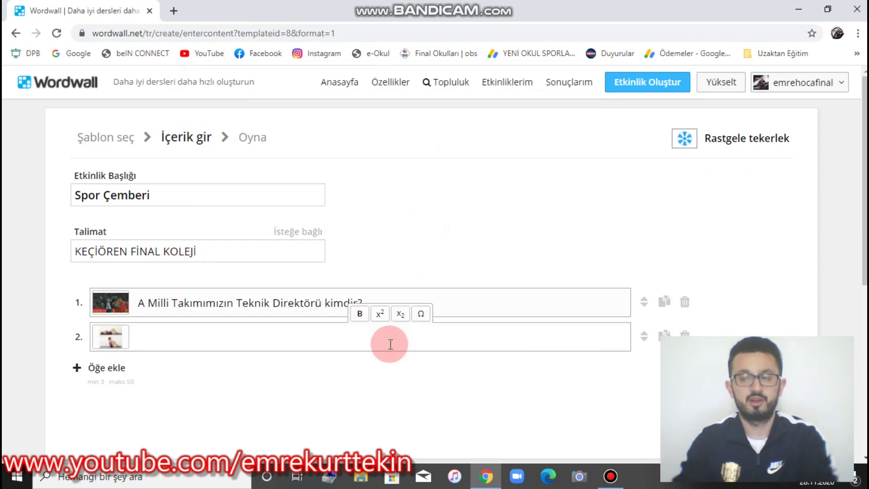
text(5 )
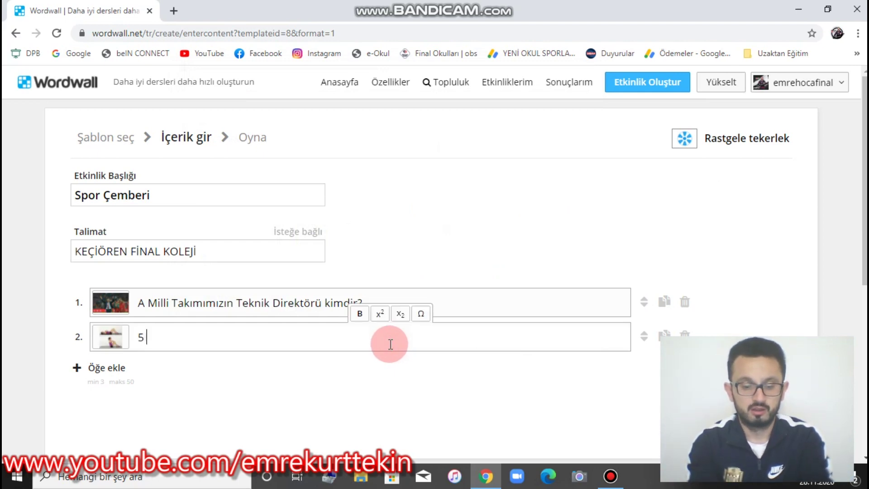
text(10)
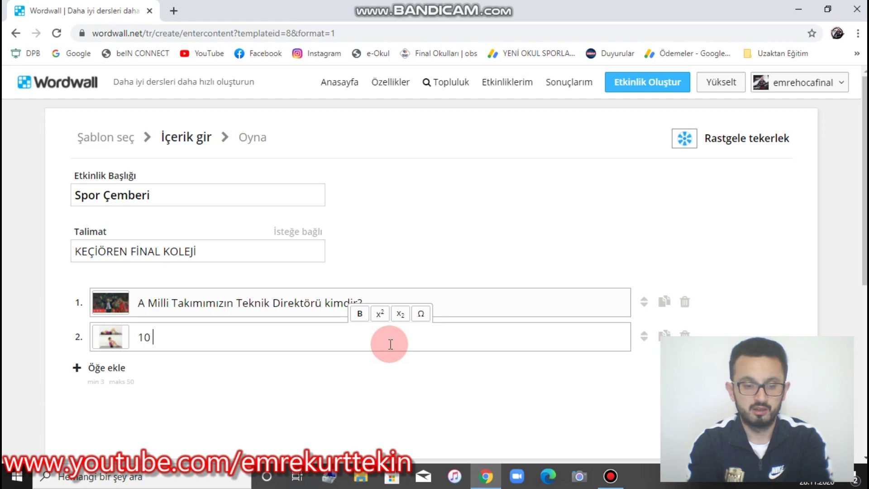
text( Kez M)
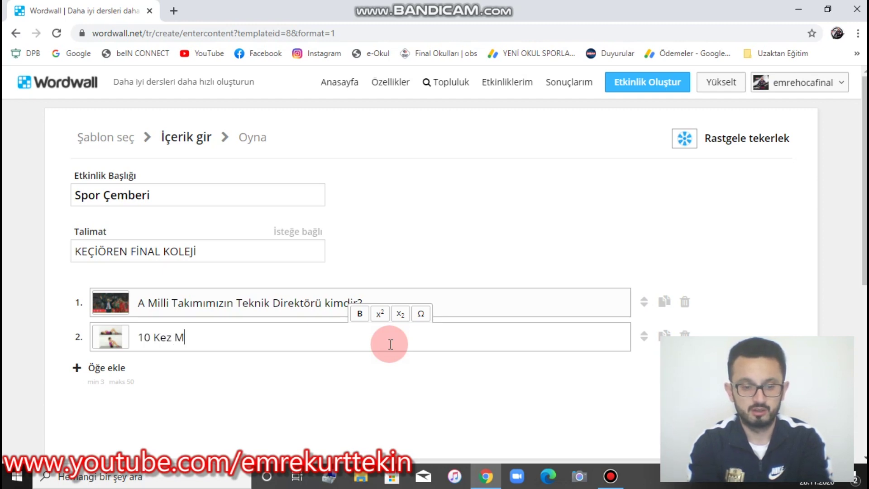
text(ekik Çekerm)
key(BackSpace)
text(misin)
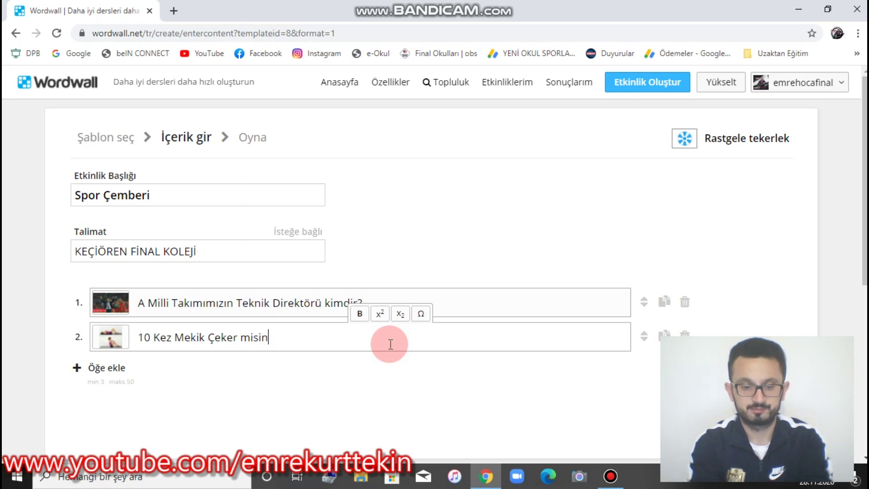
text(?)
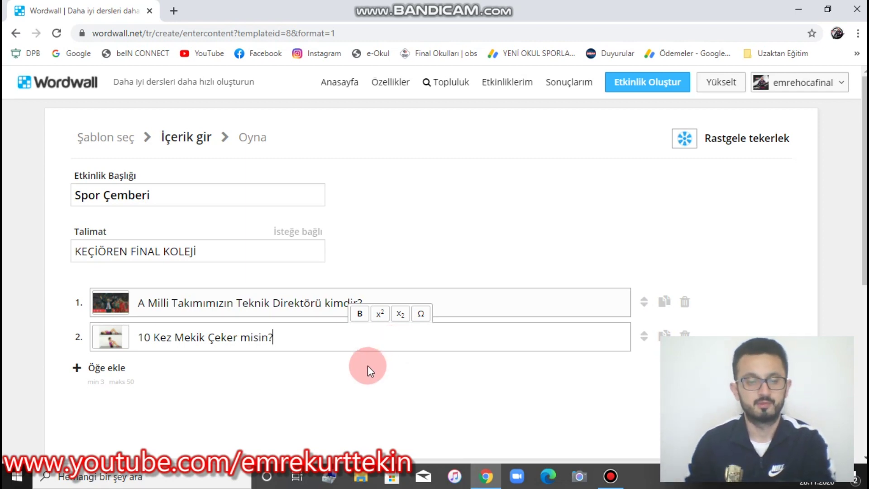
Step: Shorten the second item's text to "10 Kez Mekik Çek"
key(BackSpace)
key(BackSpace)
key(BackSpace)
key(BackSpace)
key(BackSpace)
key(BackSpace)
key(BackSpace)
key(BackSpace)
key(BackSpace)
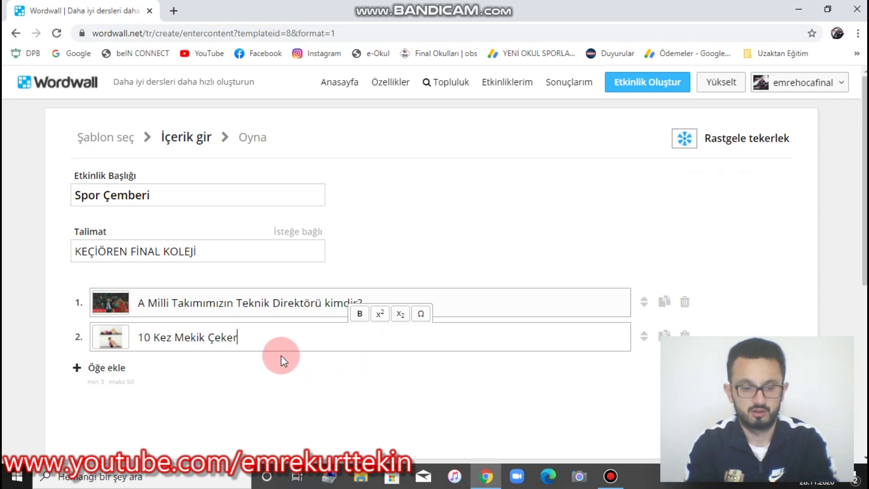
text(.)
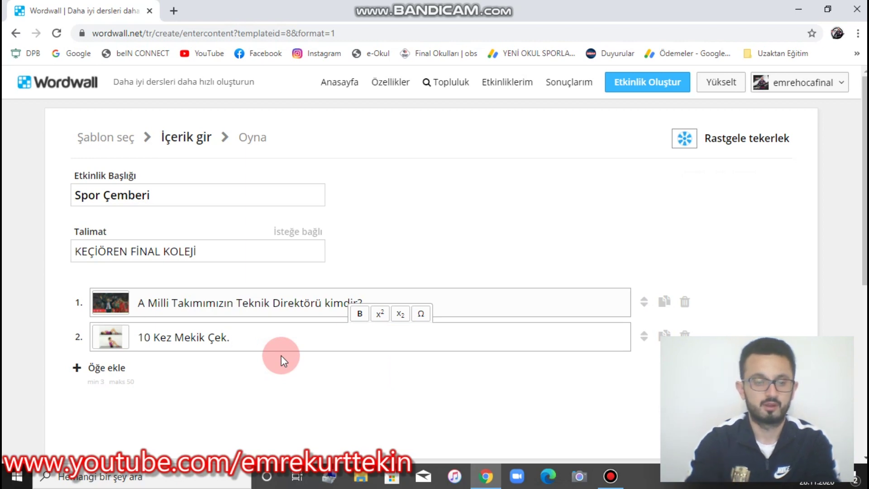
key(BackSpace)
key(Return)
Step: Add a third wheel item with the uploaded picture "PLANK" and the text "30 Saniye PLANK YAP"
click(111, 371)
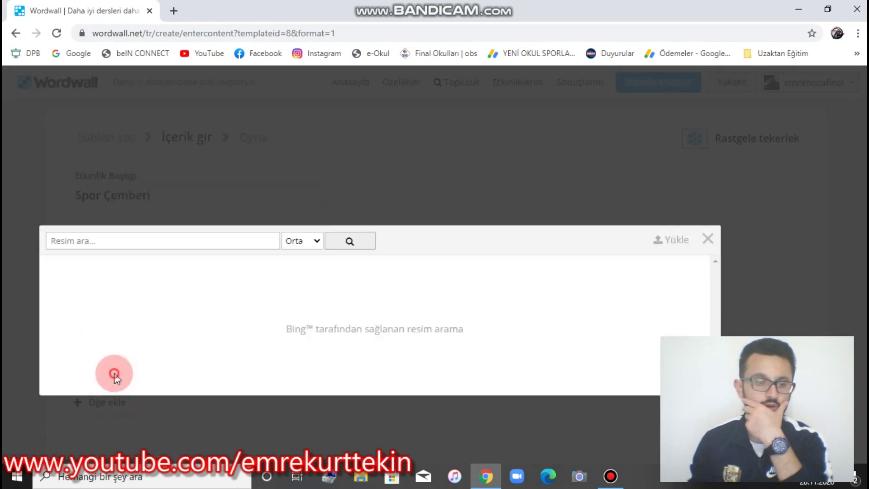
key(Escape)
click(361, 215)
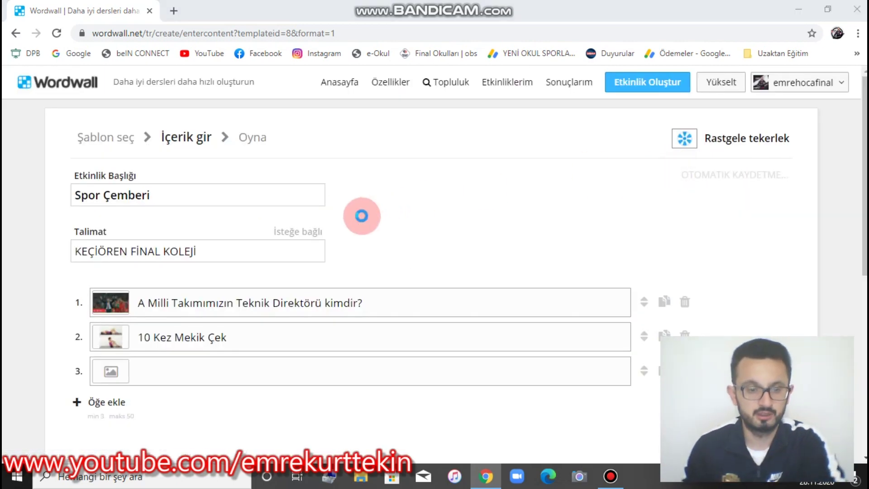
click(419, 181)
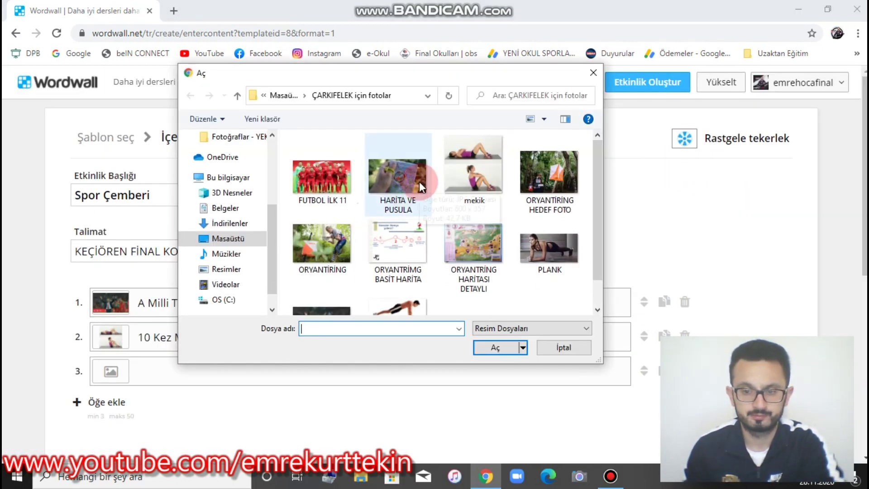
click(558, 245)
click(493, 349)
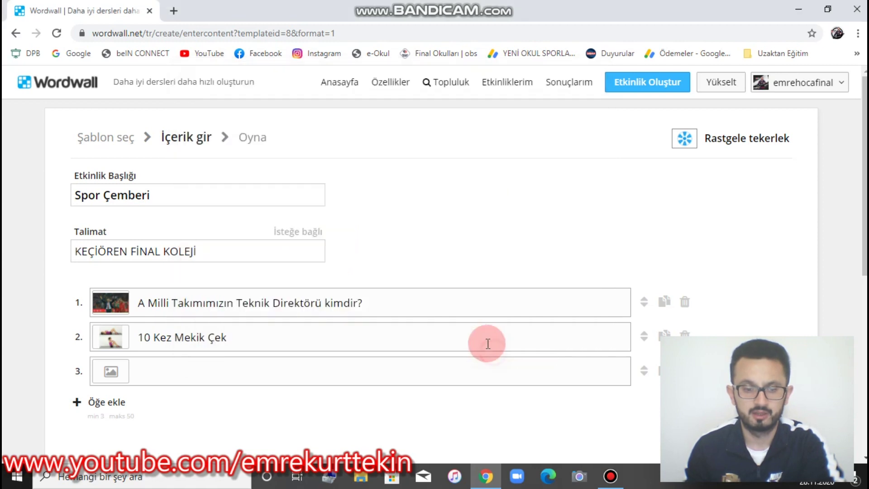
click(455, 369)
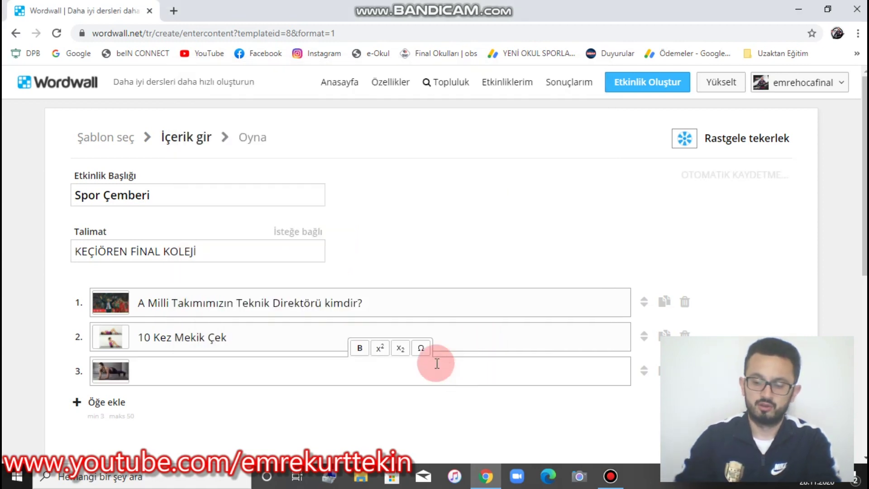
text(30 Saniye PLANK YAP)
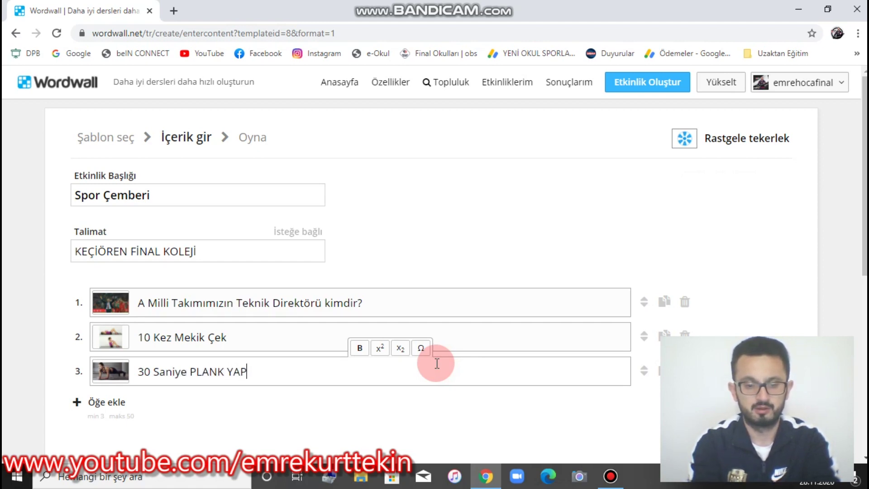
Step: Add a fourth wheel item and upload the picture "şınav" as its image
click(109, 401)
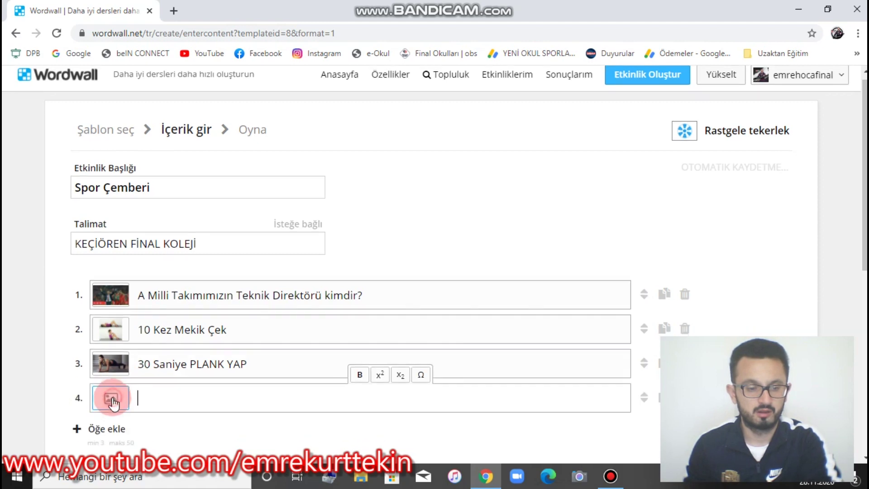
scroll(366, 210, down, 1)
click(120, 310)
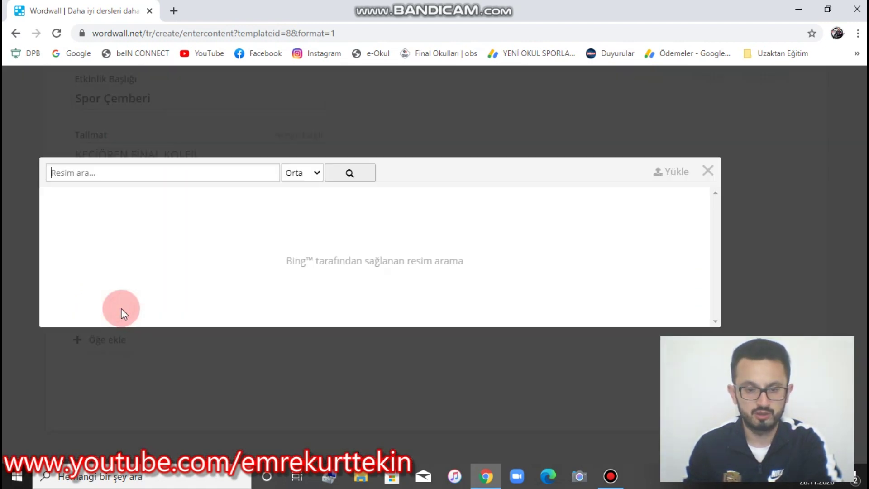
click(670, 174)
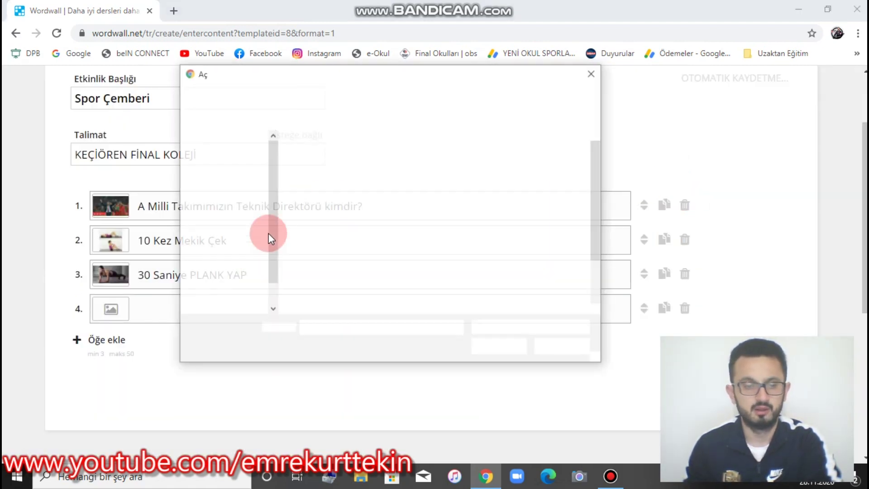
scroll(399, 252, down, 1)
click(398, 275)
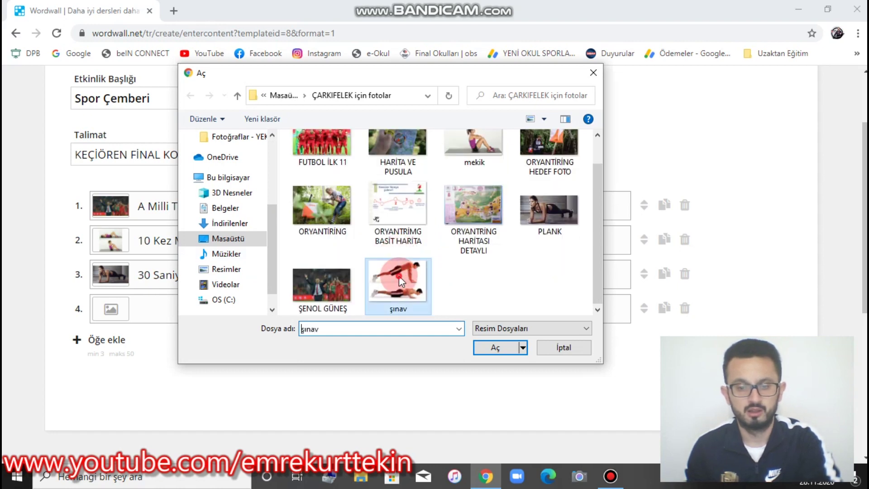
click(506, 353)
Step: Enter "10 Kez ŞINAV ÇEK" as the fourth item's text
click(315, 314)
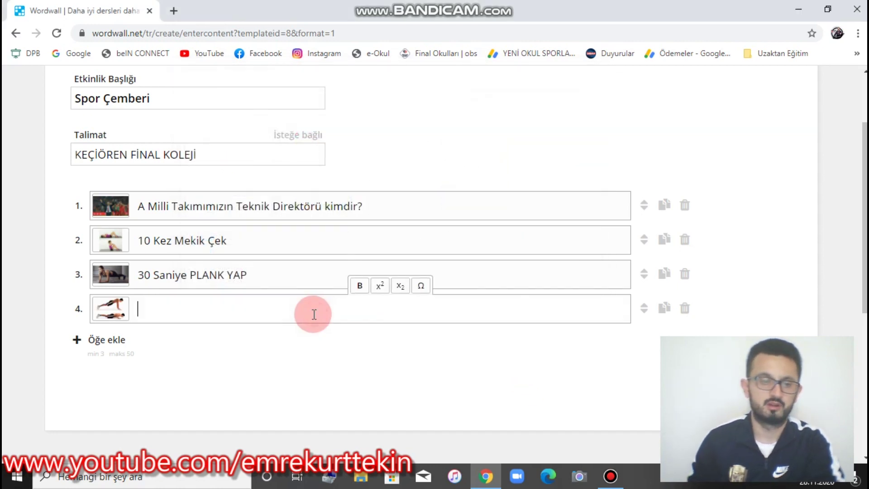
text(10 k)
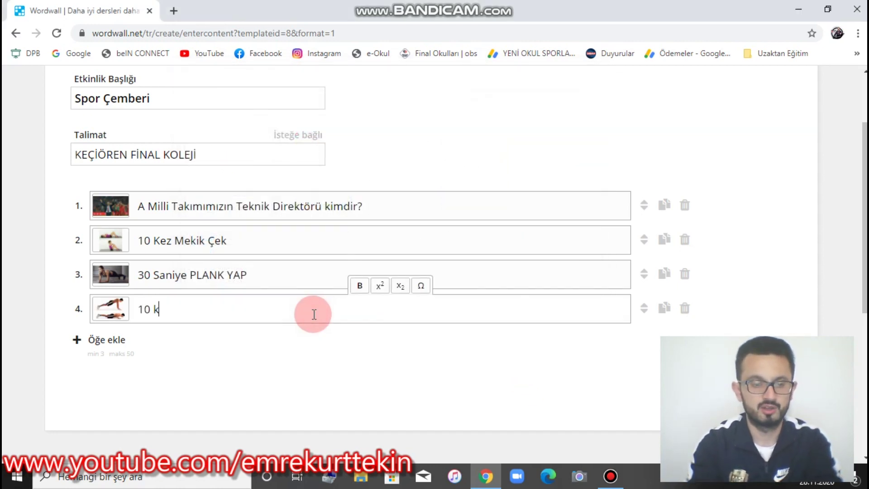
key(BackSpace)
text(Ke)
text(z Şın)
text(NAV ÇEK)
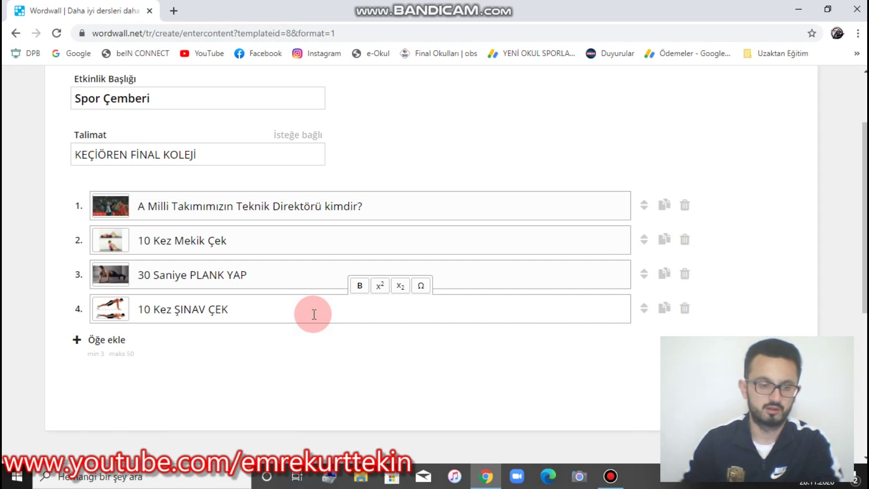
Step: Add a fifth wheel item and search the web images for "HEDİYE KUTUSU" to illustrate it
click(109, 340)
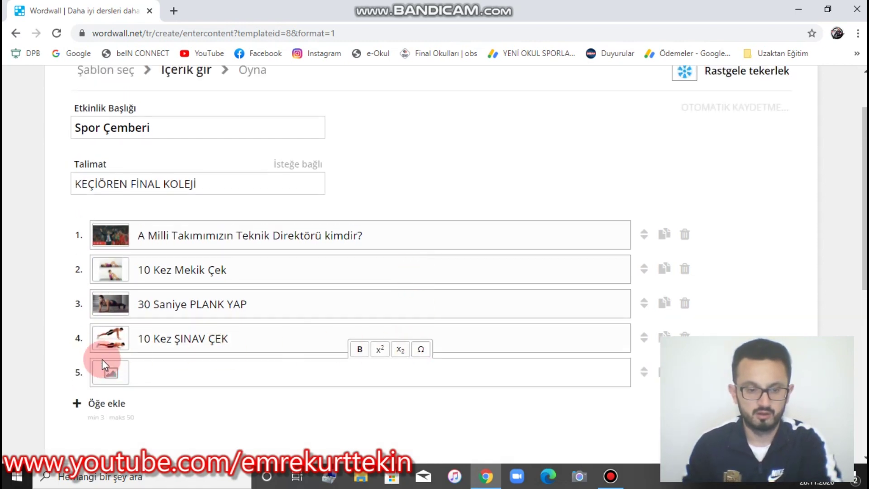
click(108, 371)
click(222, 174)
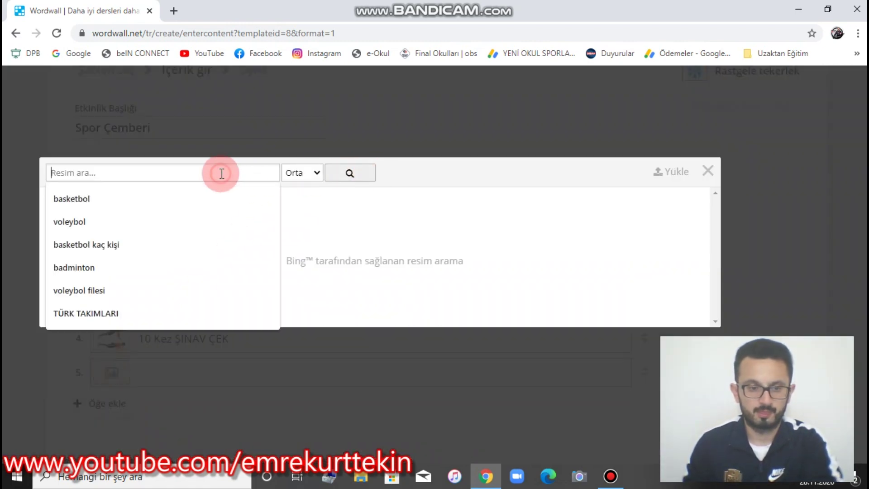
text(HEDİYE KUTUSU)
key(Return)
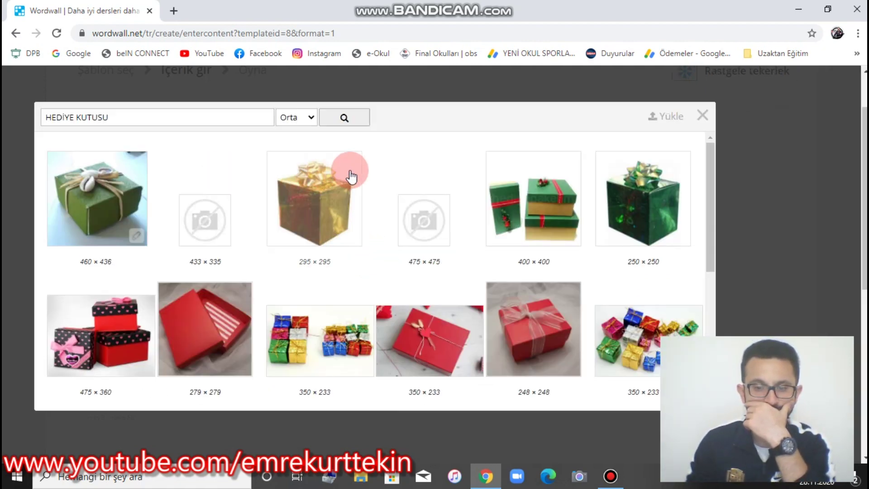
Step: Choose the 250 × 250 green gift box with a bow from the image results as the fifth item's picture
scroll(324, 201, down, 3)
scroll(323, 201, down, 3)
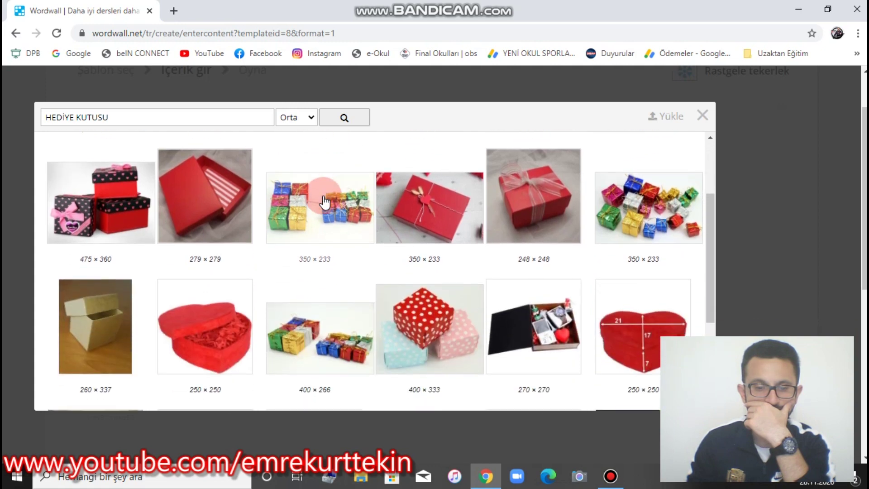
scroll(324, 201, down, 2)
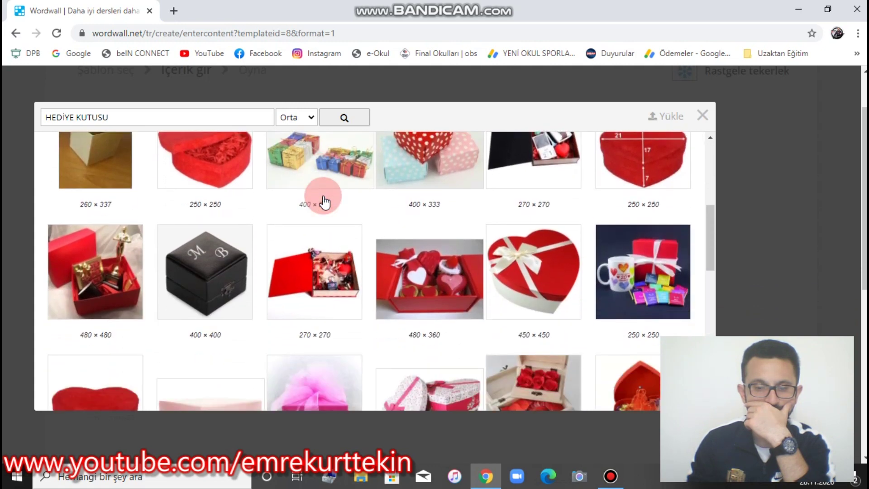
scroll(324, 201, down, 3)
scroll(324, 201, down, 1)
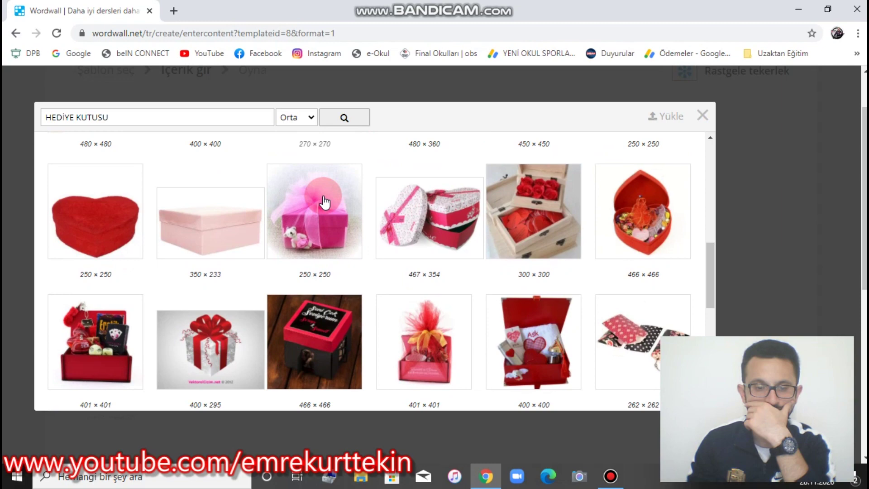
scroll(324, 202, up, 10)
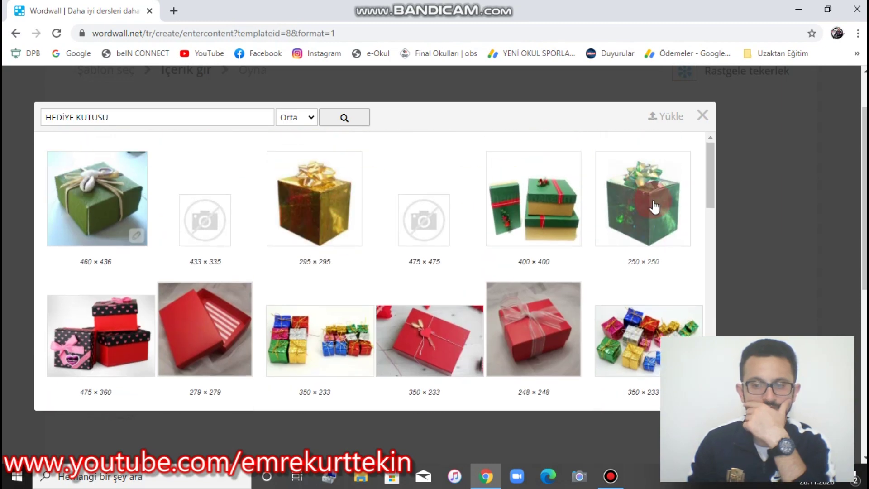
click(654, 207)
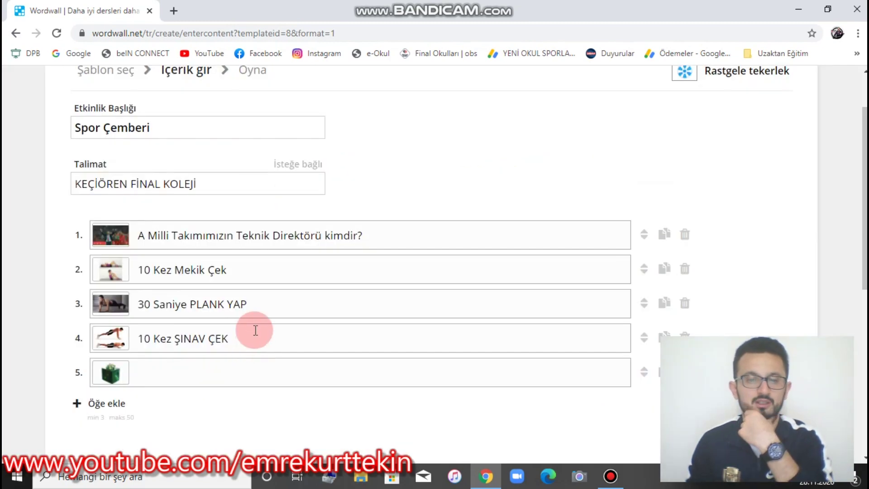
Step: Enter "SÜRPRİZ SORU ?" as the fifth item's text
click(251, 374)
text(süpri)
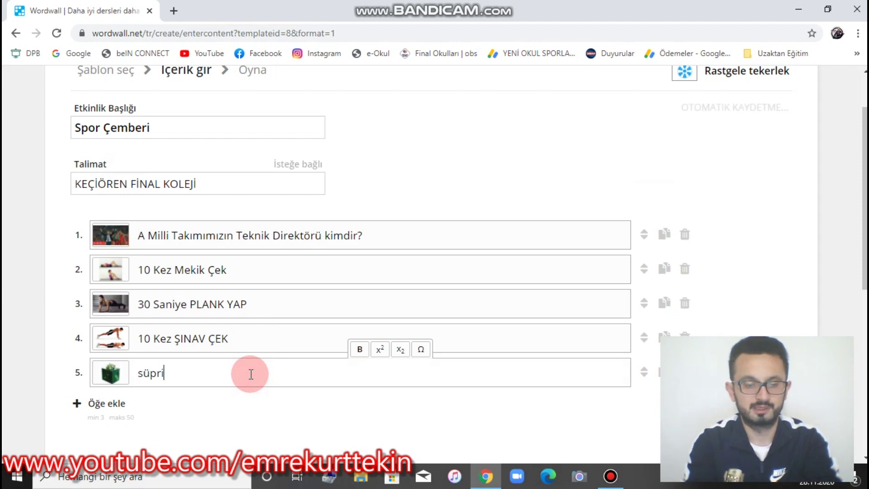
key(BackSpace)
key(BackSpace)
key(BackSpace)
text(SÜP)
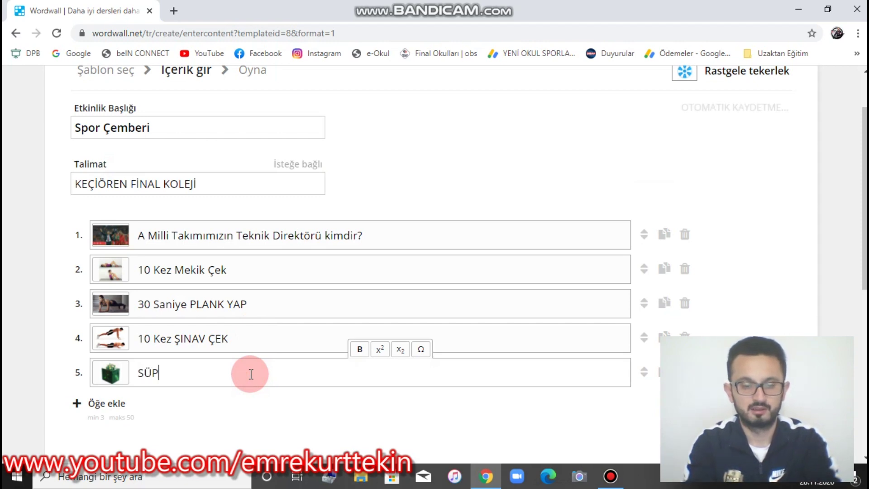
text(PRİZ SPRU)
key(BackSpace)
key(BackSpace)
key(BackSpace)
text(ORU)
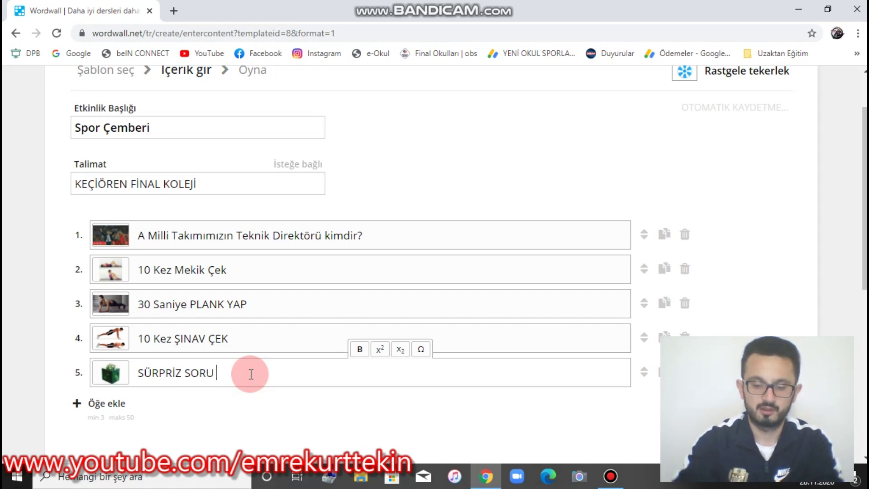
text( ?)
Step: Add a sixth wheel item and upload the "ORYANTİRİNG" photo from the "ÇARKIFELEK için fotolar" folder as its picture
click(113, 403)
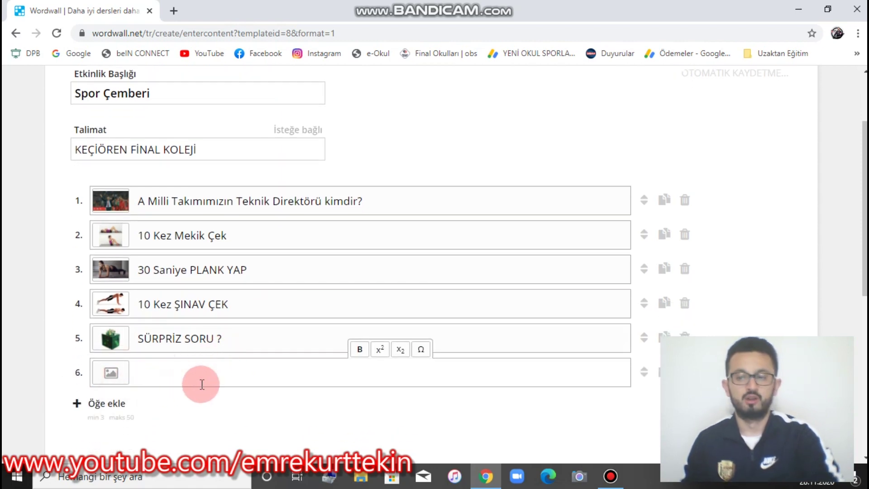
click(118, 378)
click(669, 170)
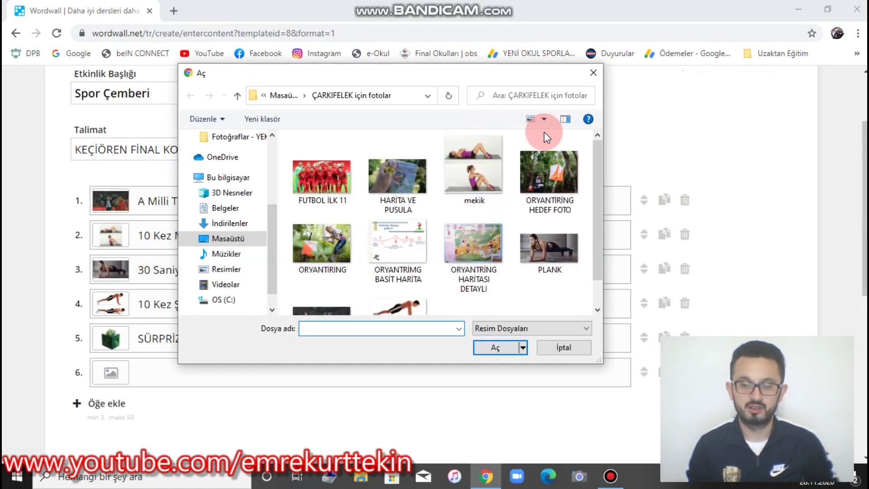
click(367, 182)
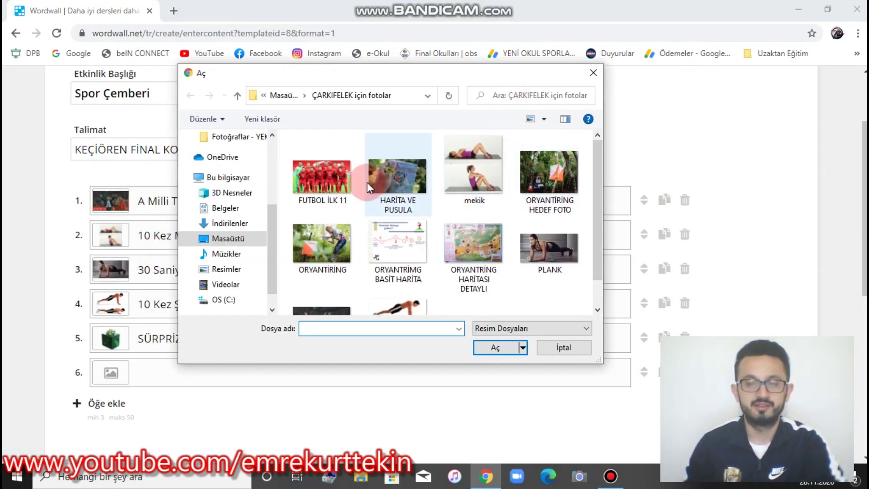
click(407, 186)
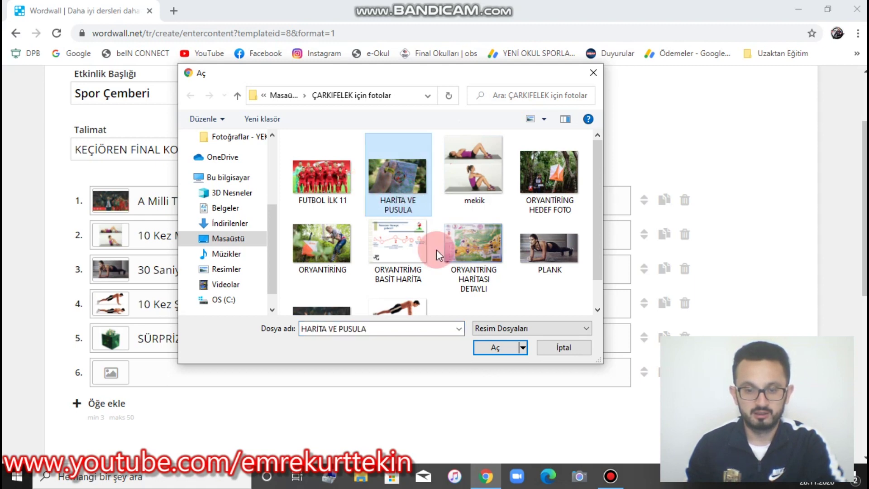
scroll(431, 235, down, 1)
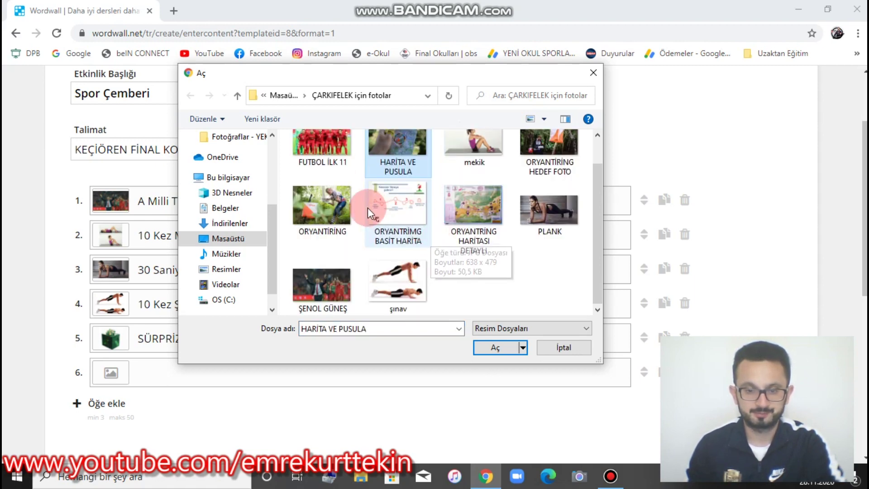
click(343, 211)
click(504, 349)
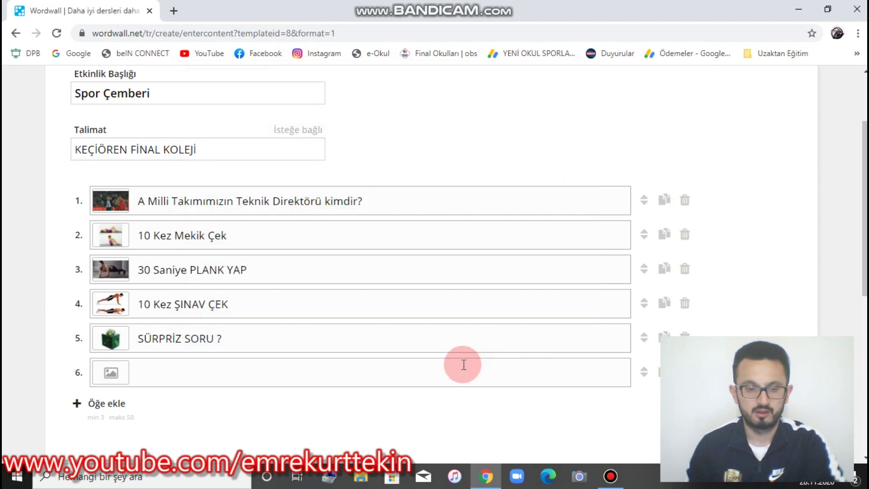
Step: Enter "Görüntüdeki spor branşı nedir?" as the sixth item's text and check its picture at full size
click(463, 365)
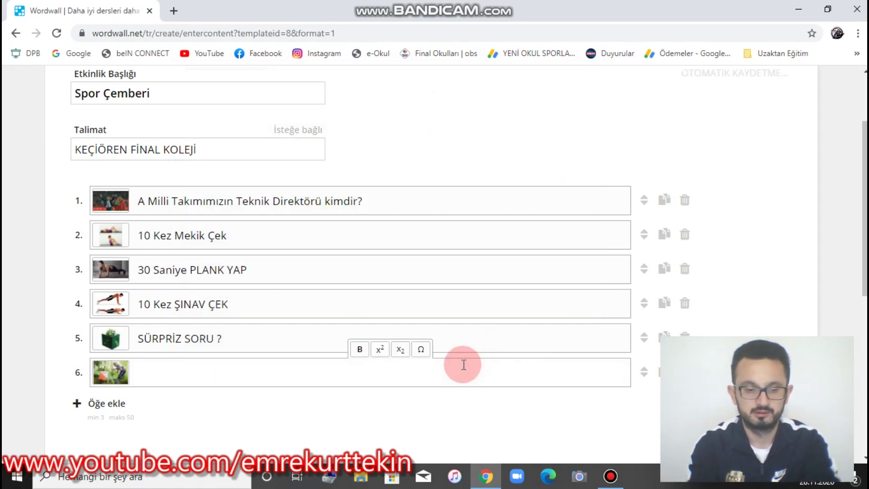
text(Görün)
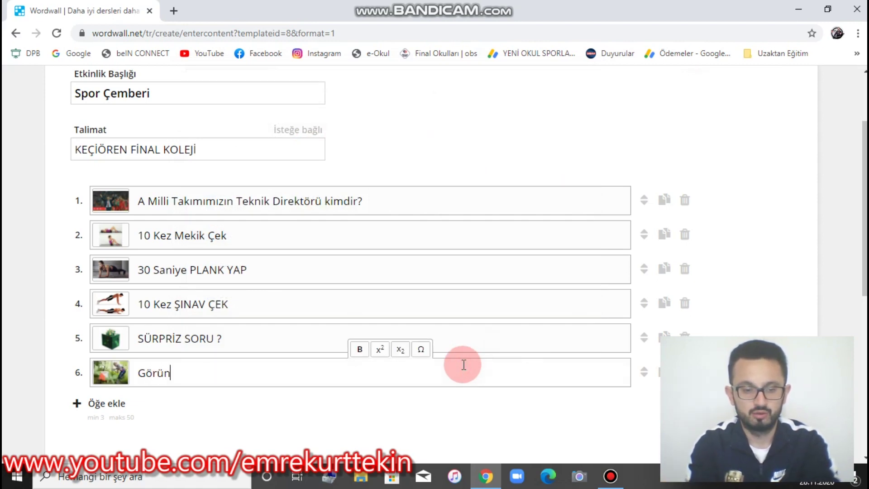
text(tüdeki spor)
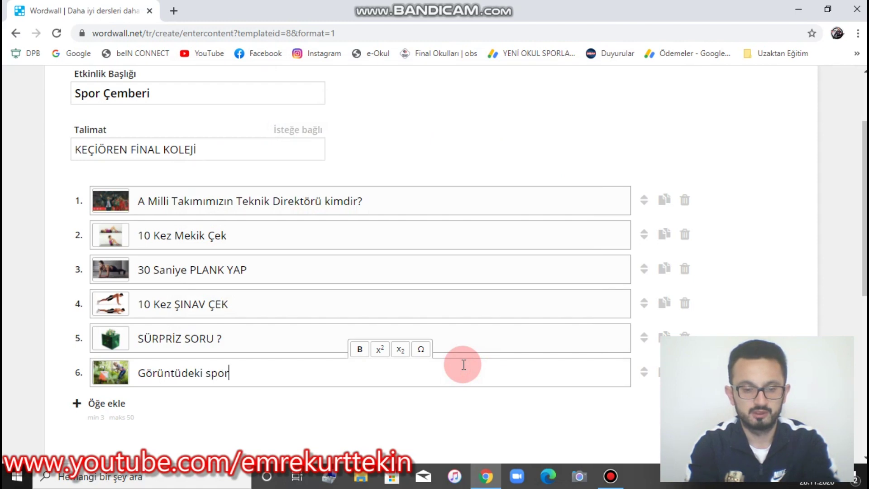
text( ahabranşı nedirĞ?)
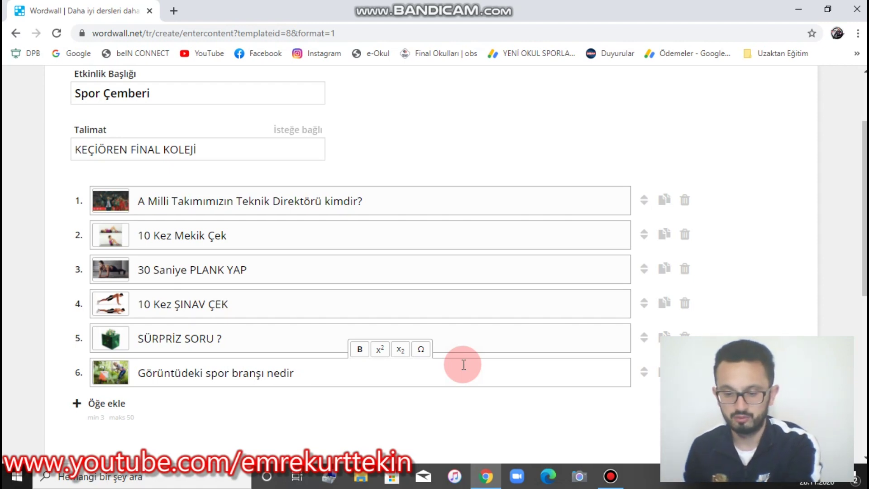
click(121, 380)
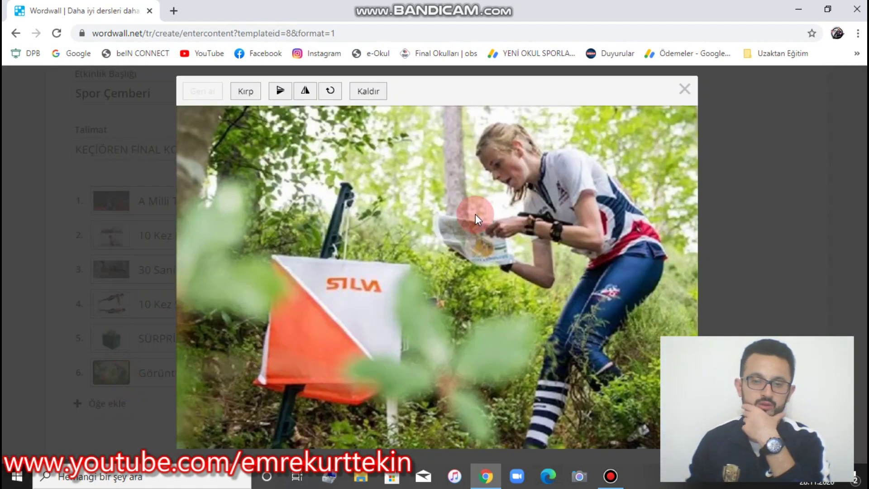
click(684, 89)
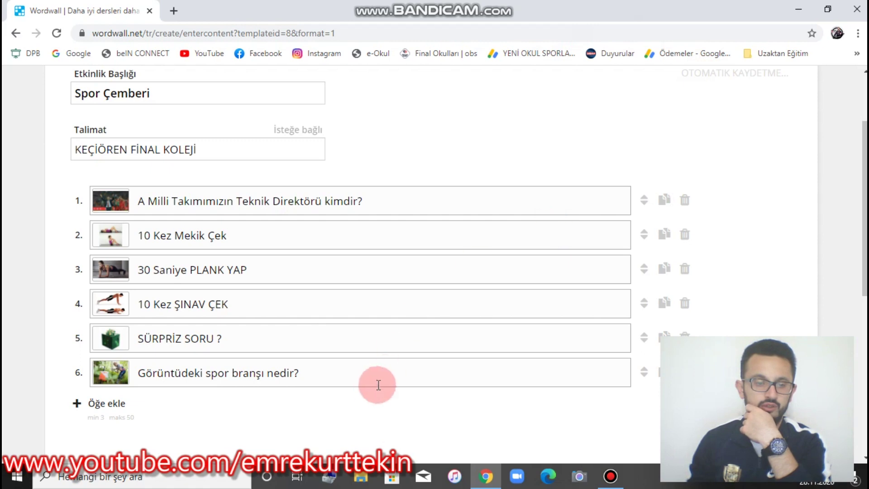
Step: Add a seventh wheel item and upload the "FUTBOL İLK 11" photo from the "ÇARKIFELEK için fotolar" folder as its picture
click(100, 401)
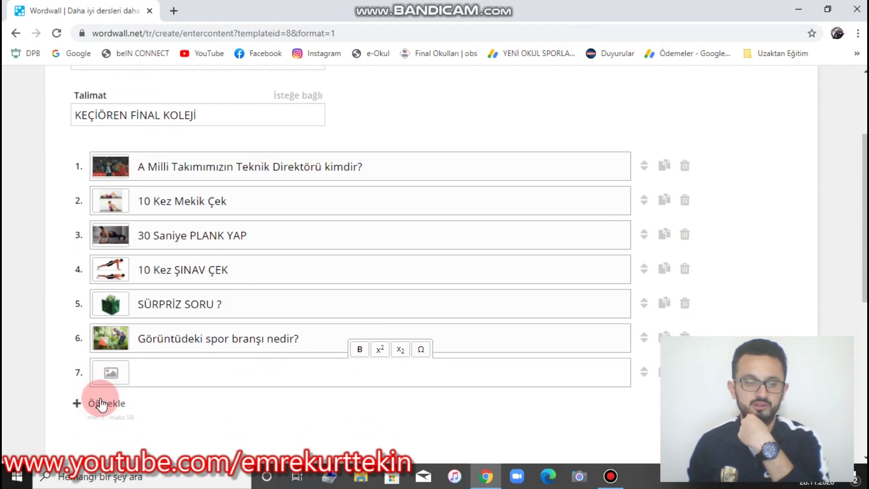
click(111, 372)
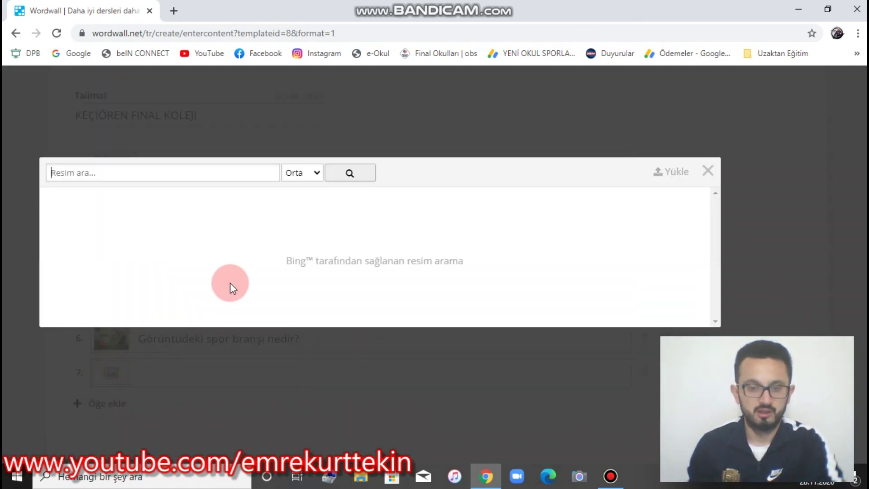
click(665, 173)
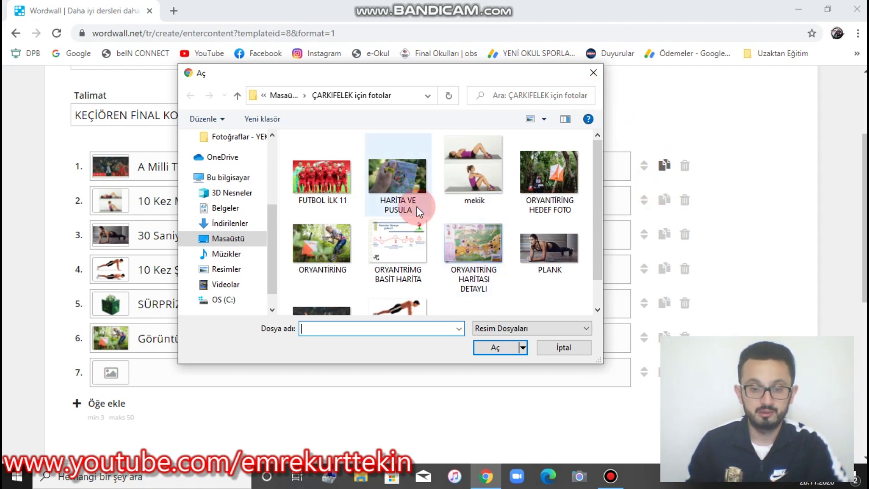
scroll(417, 202, down, 1)
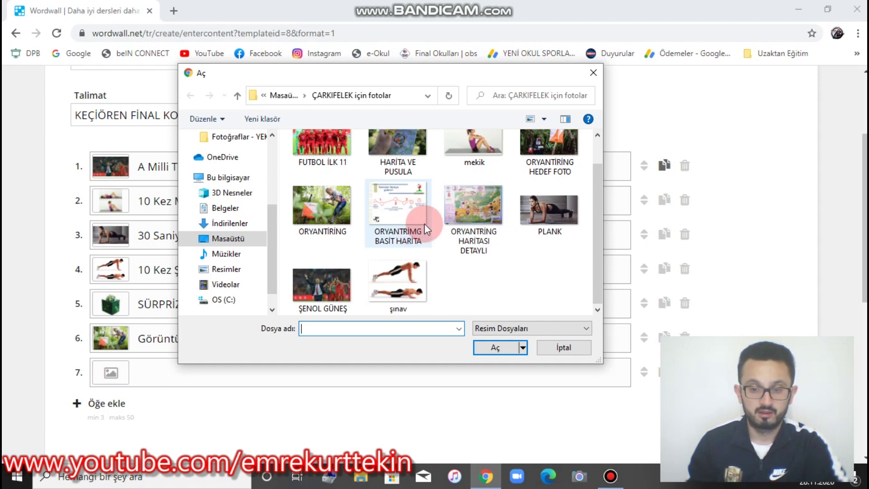
scroll(424, 224, up, 1)
click(322, 181)
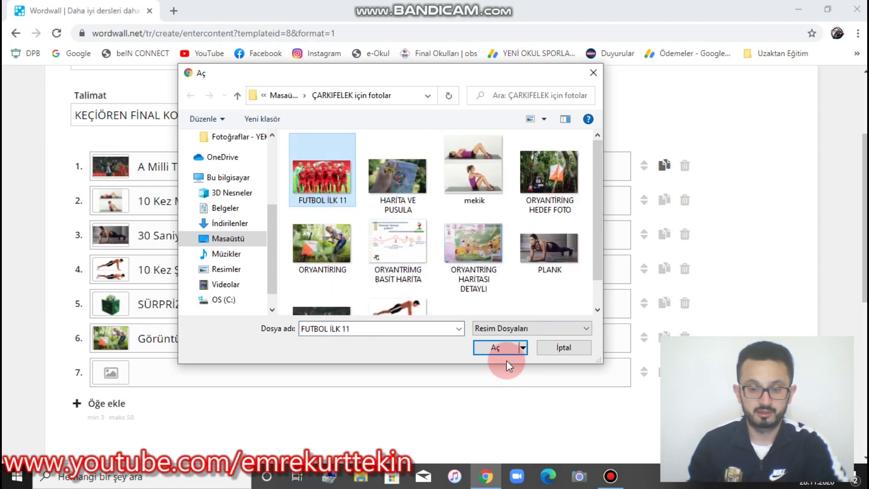
click(480, 347)
Step: Start the seventh item's text with "Futbol"
click(420, 374)
text(Futbol)
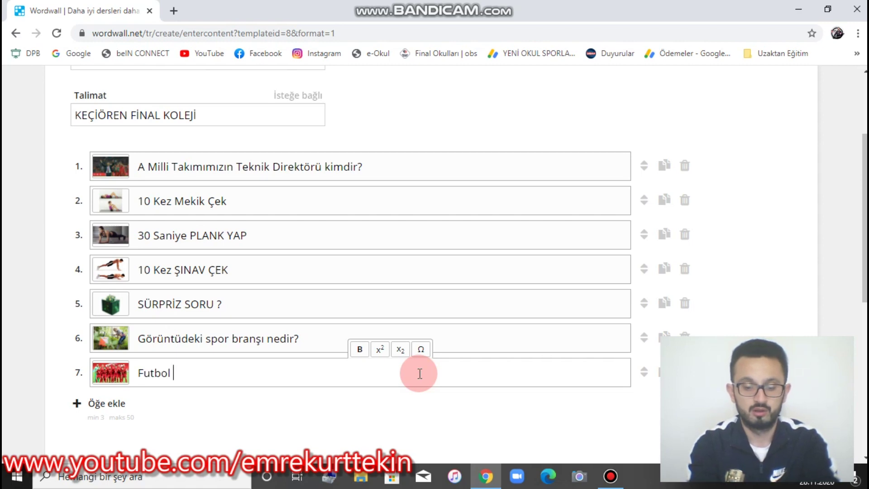